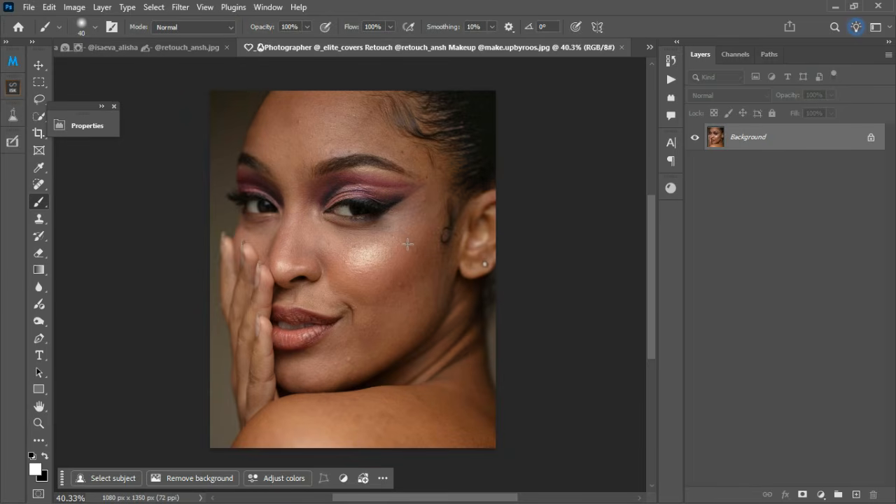
Close the floating Properties panel and duplicate the Background layer
scroll(374, 294, down, 1)
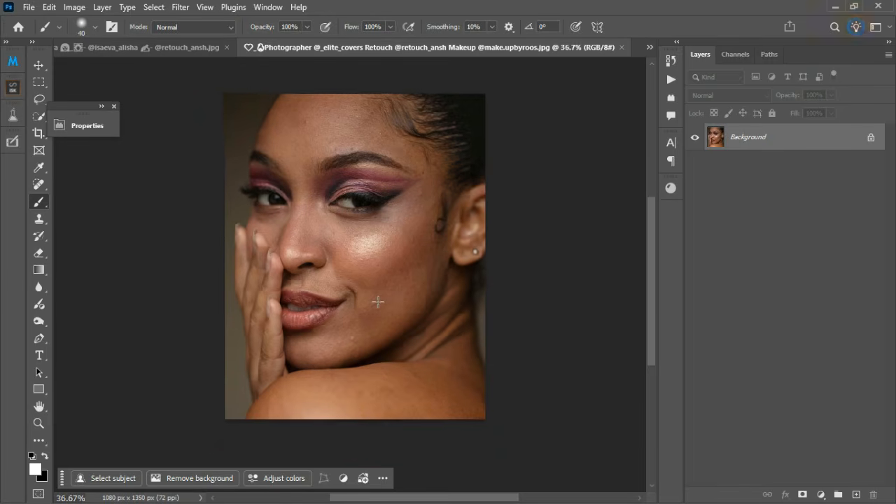
scroll(377, 299, up, 2)
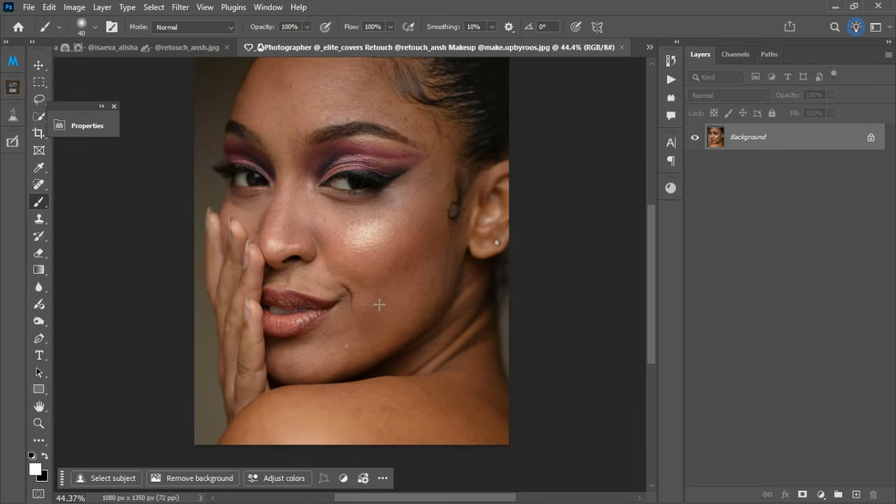
scroll(379, 305, down, 1)
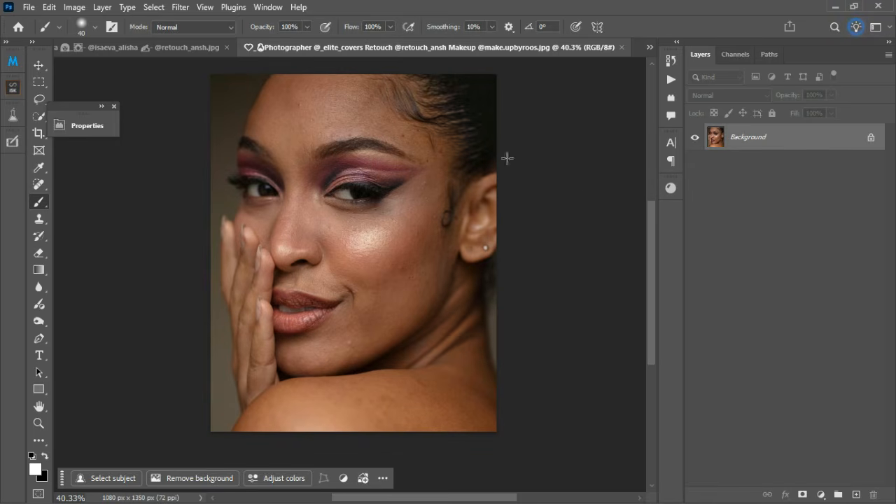
click(115, 107)
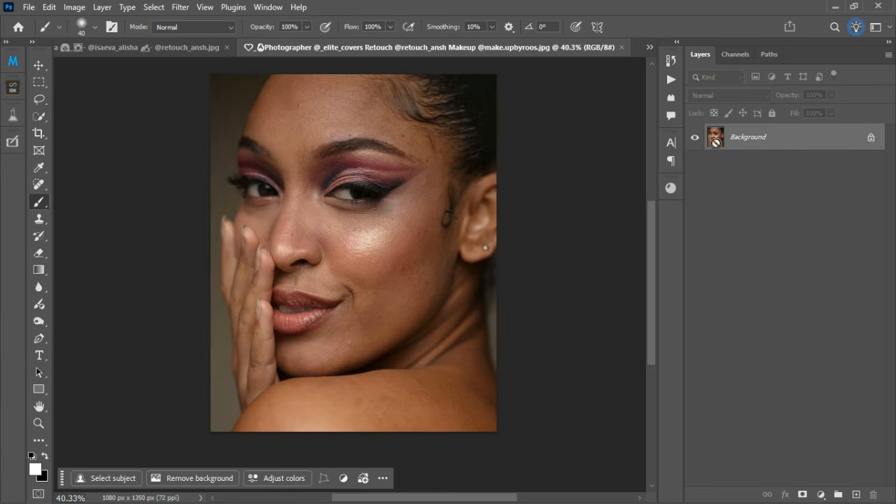
key(ctrl+j)
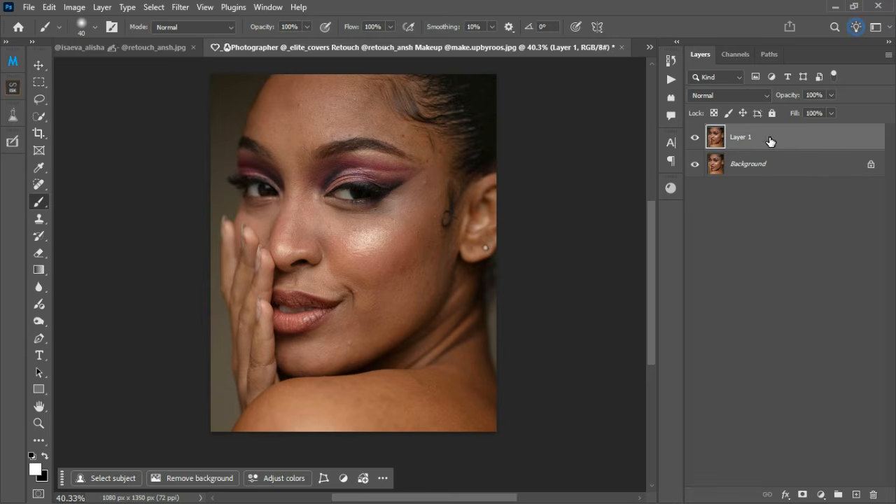
Activate the Spot Healing Brush Tool and reduce its brush size to 15
scroll(333, 127, up, 2)
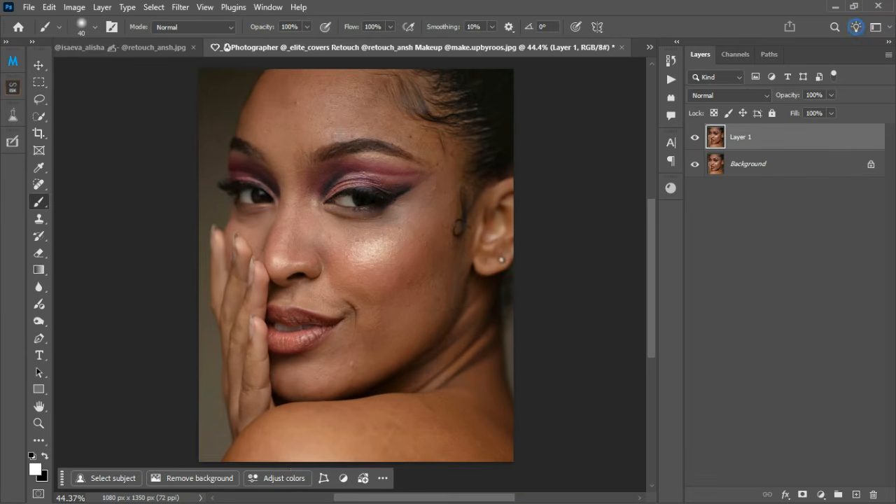
scroll(351, 119, down, 1)
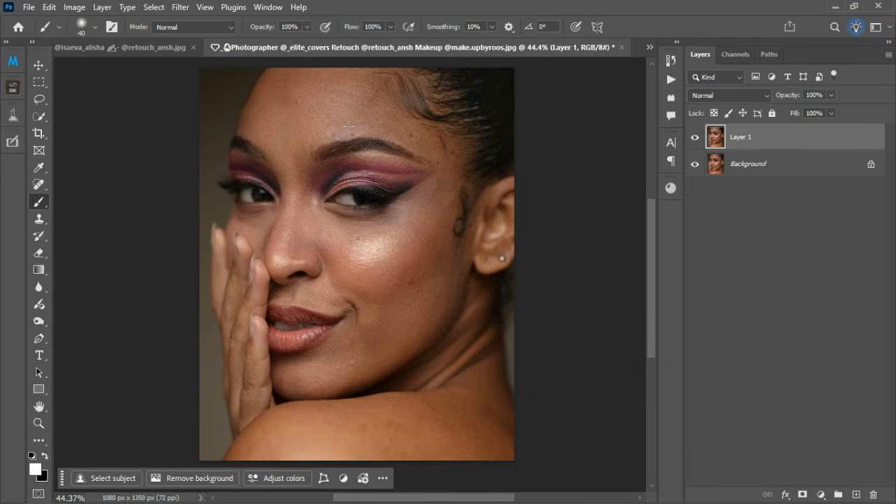
click(41, 66)
click(38, 184)
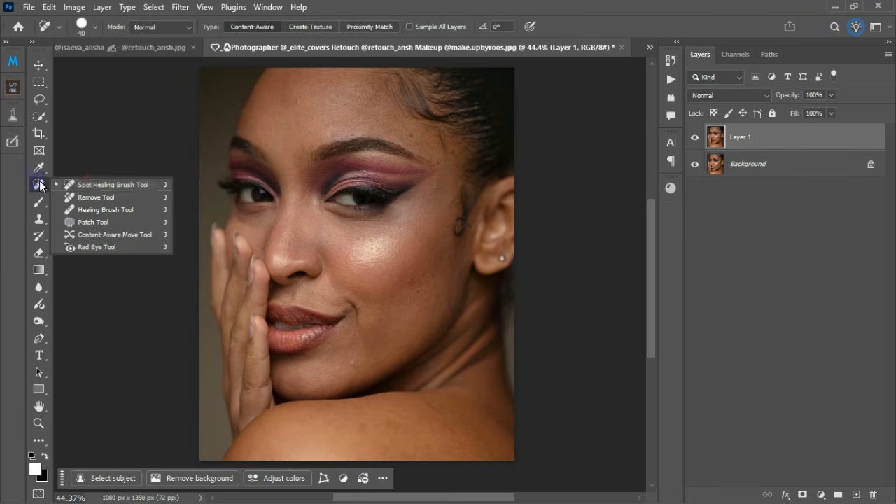
click(93, 183)
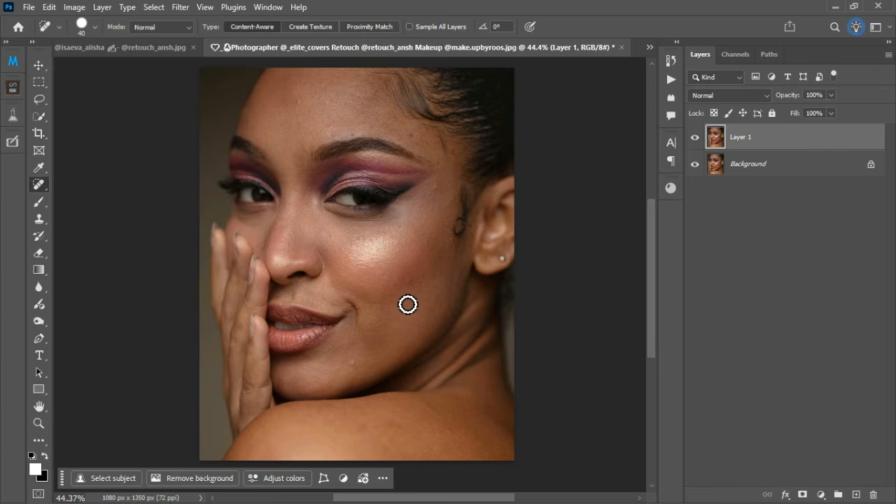
key(bracketleft)
key(bracketleft)
key(bracketleft)
key(bracketleft)
key(bracketleft)
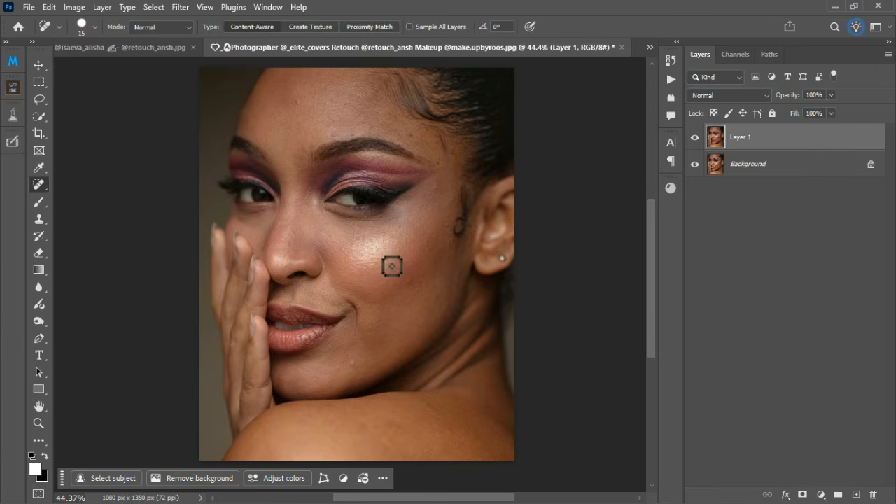
Heal the small bumps and blemishes on the chin below the corner of the mouth
scroll(340, 385, up, 1)
scroll(372, 391, up, 2)
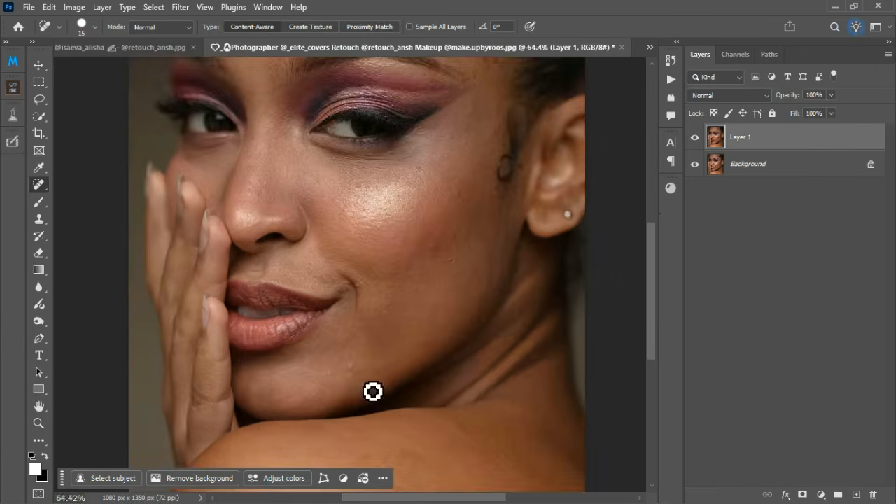
scroll(373, 391, up, 6)
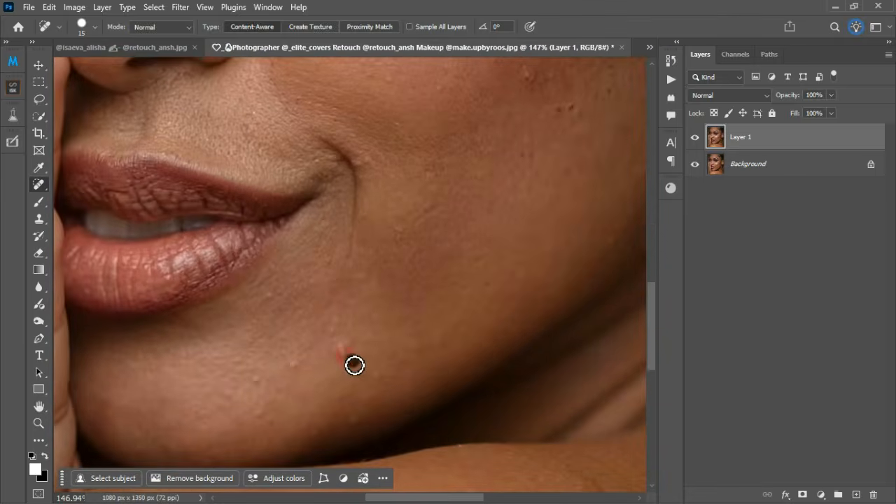
click(343, 351)
click(294, 365)
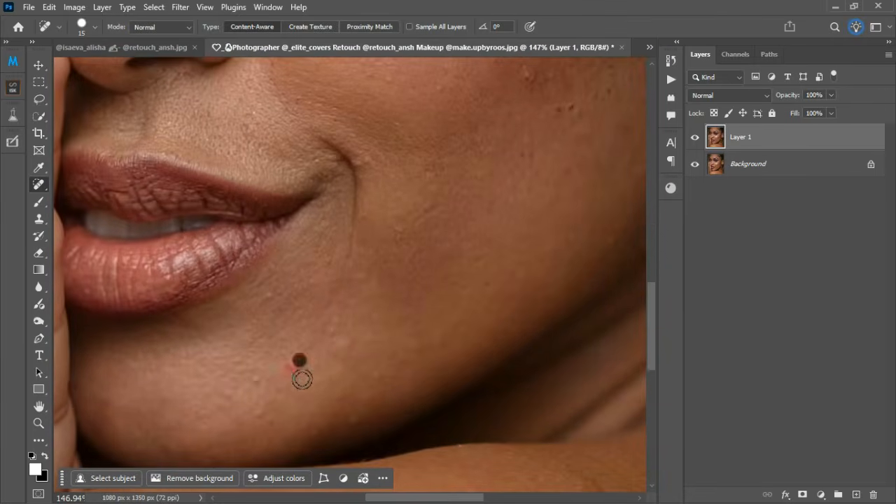
click(258, 380)
click(263, 413)
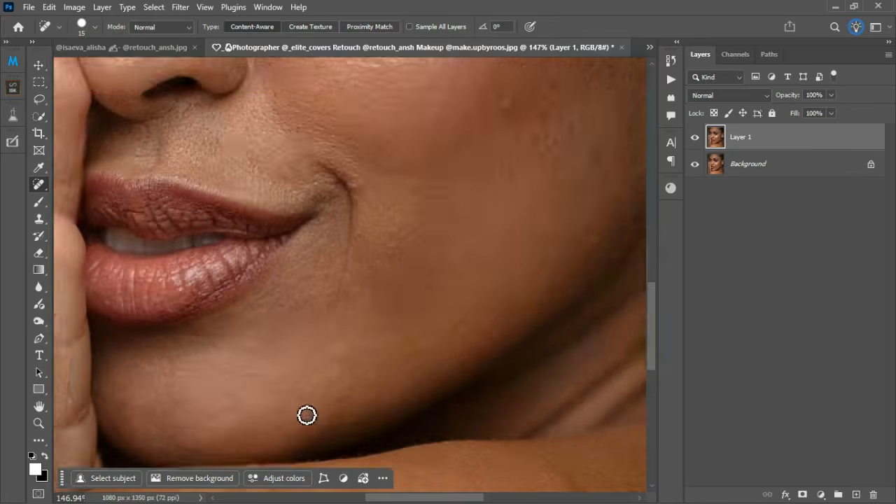
Heal the dark spots and bumps across the cheek, from beside the highlight out towards the ear
scroll(430, 284, down, 5)
scroll(382, 294, up, 4)
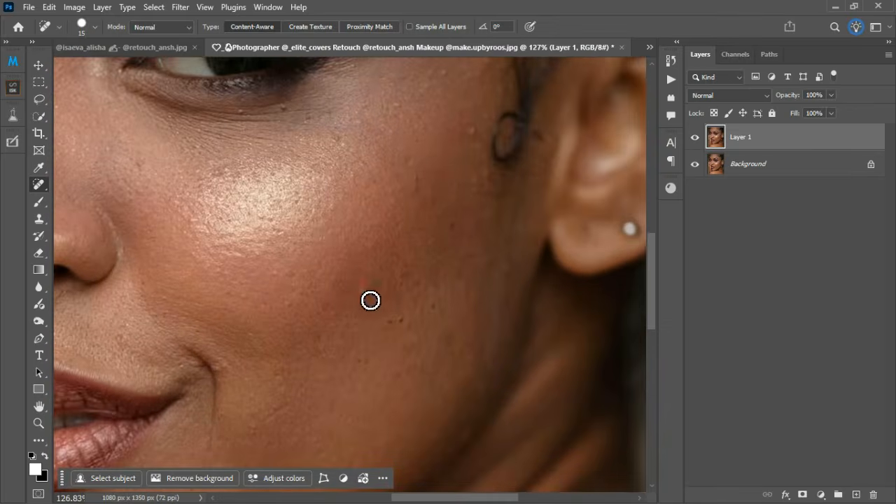
click(358, 290)
click(392, 320)
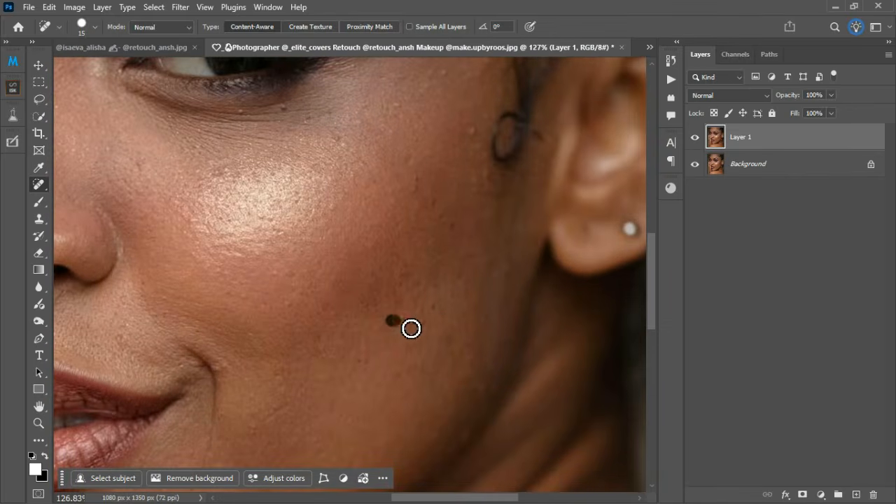
click(413, 175)
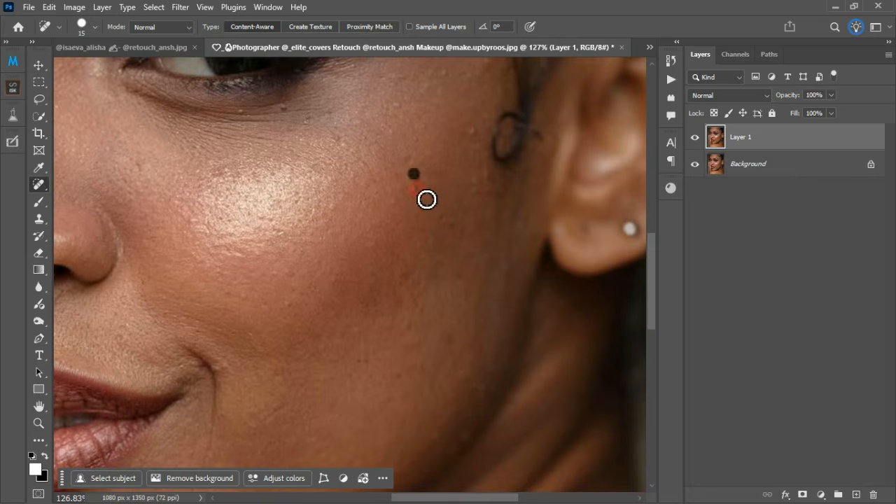
click(451, 223)
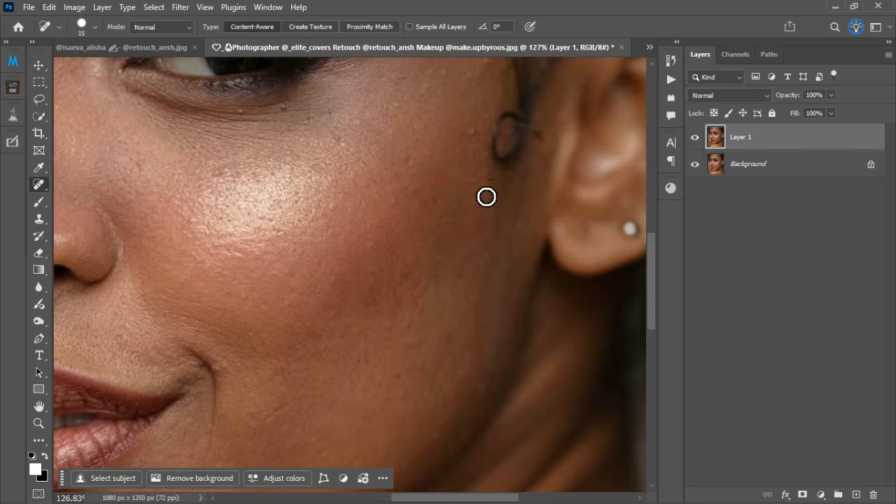
click(484, 194)
click(473, 137)
click(403, 111)
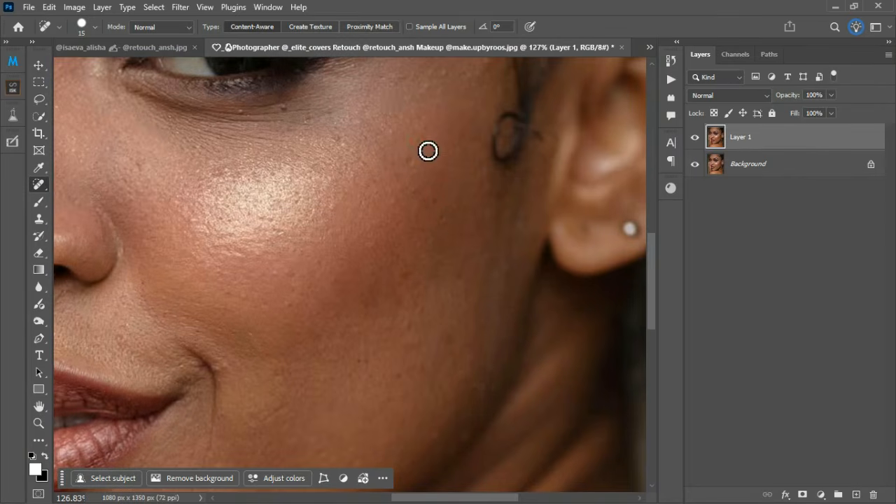
click(416, 138)
Heal the spots on the temple between the outer corner of the eye and the ear
scroll(395, 223, down, 5)
scroll(314, 164, up, 3)
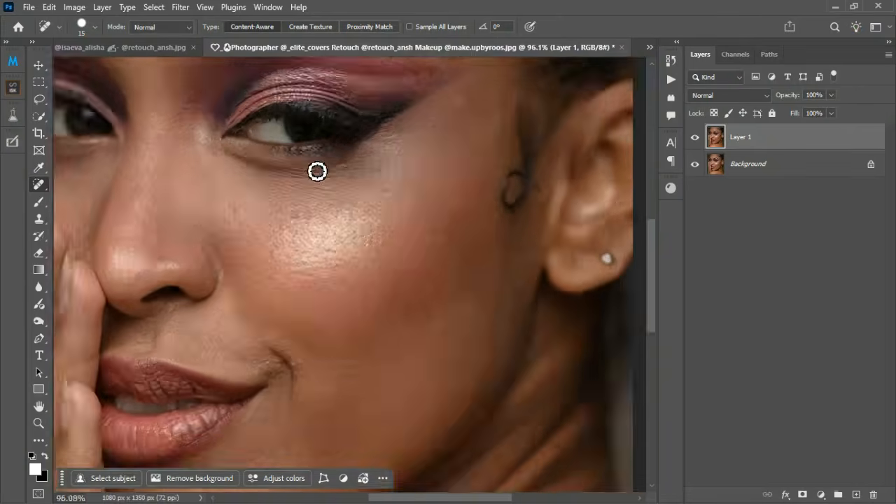
scroll(317, 170, up, 2)
scroll(328, 300, down, 3)
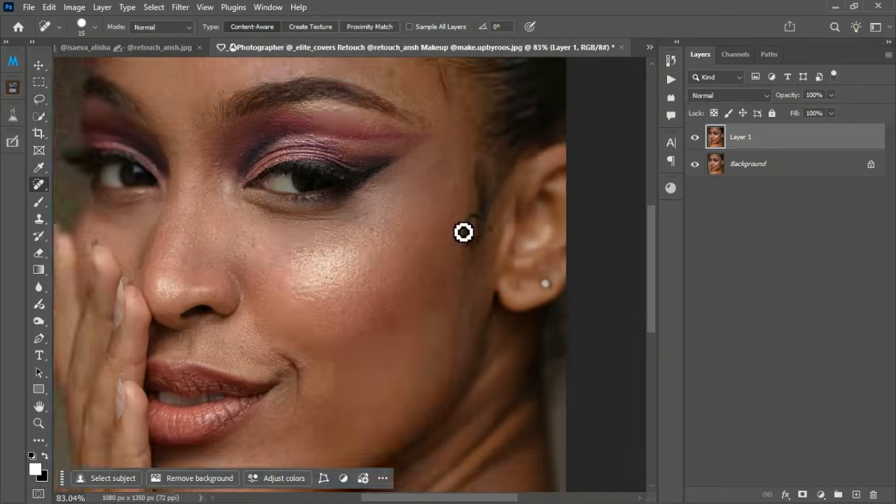
scroll(466, 210, up, 3)
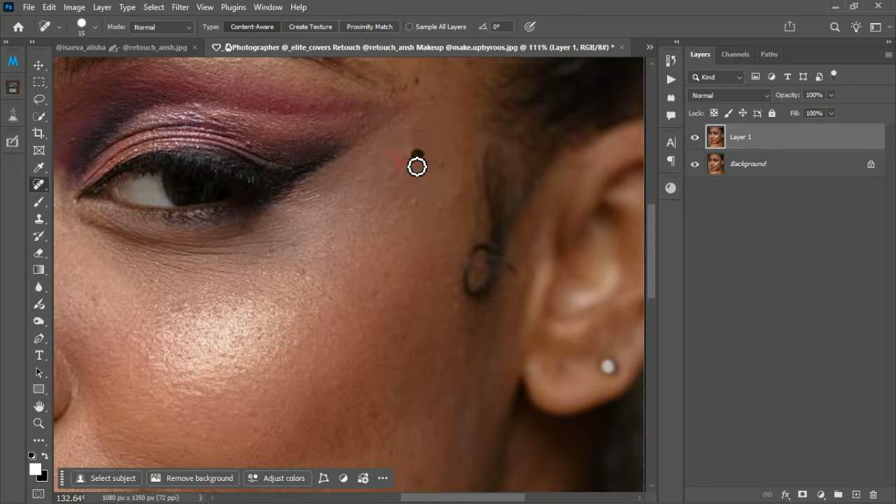
click(404, 160)
click(440, 164)
click(416, 204)
click(406, 206)
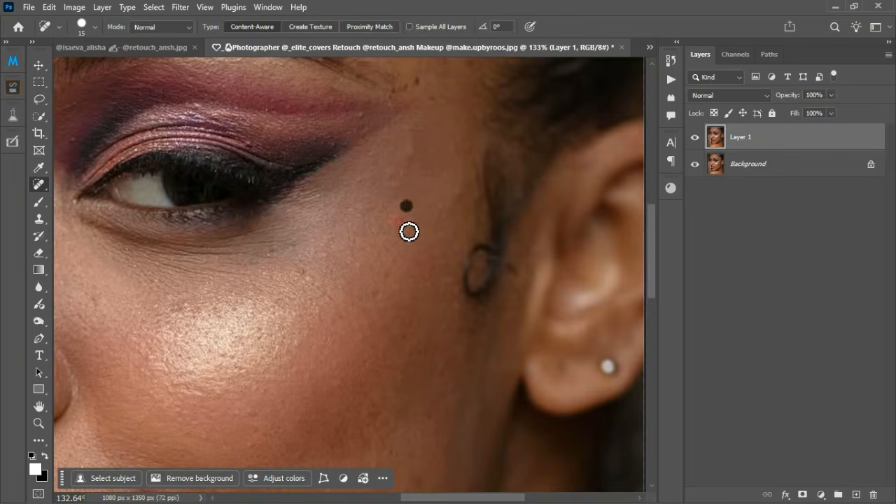
Heal the dark spots between the tail of the eyebrow and the hairline
scroll(376, 332, down, 3)
scroll(326, 208, up, 3)
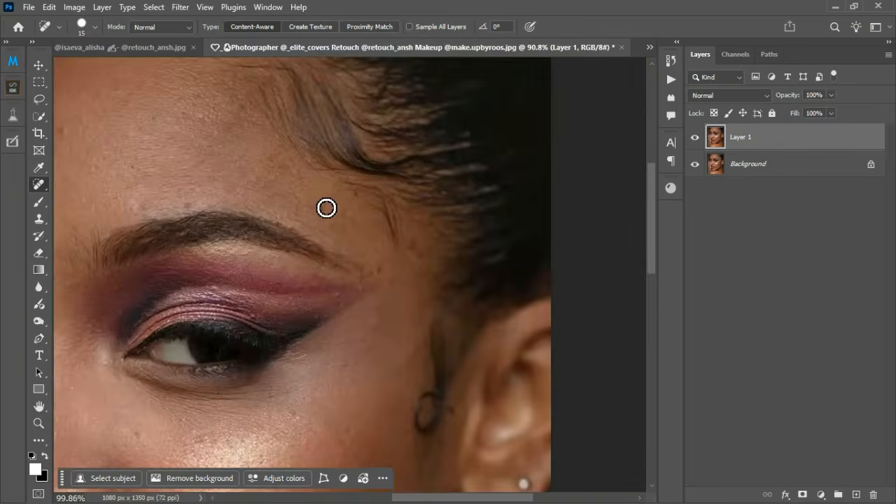
scroll(326, 208, up, 3)
click(356, 237)
click(384, 273)
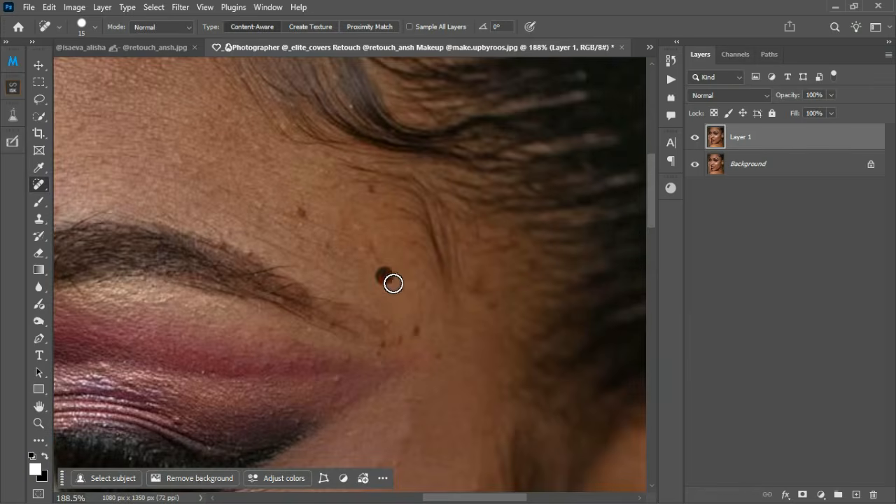
click(366, 240)
click(324, 246)
Heal the spots and bumps across the upper and middle forehead
scroll(431, 292, down, 3)
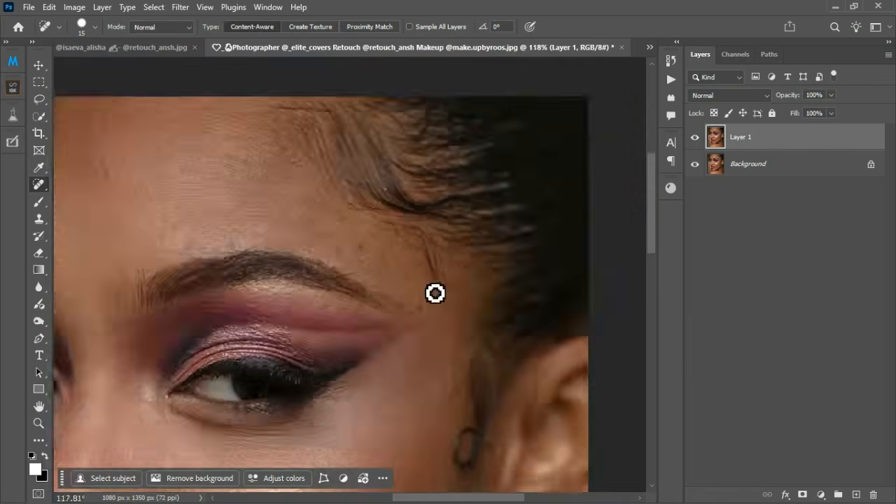
scroll(435, 293, down, 3)
scroll(291, 257, up, 3)
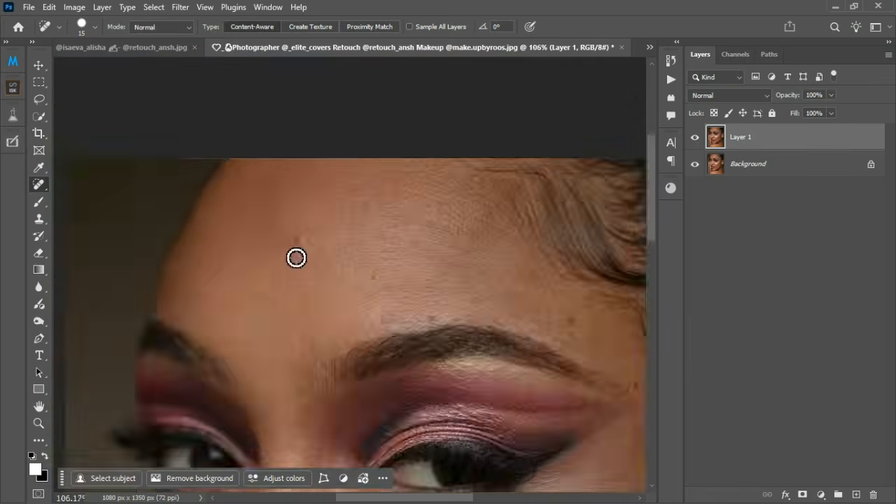
scroll(296, 258, up, 2)
click(300, 240)
click(399, 288)
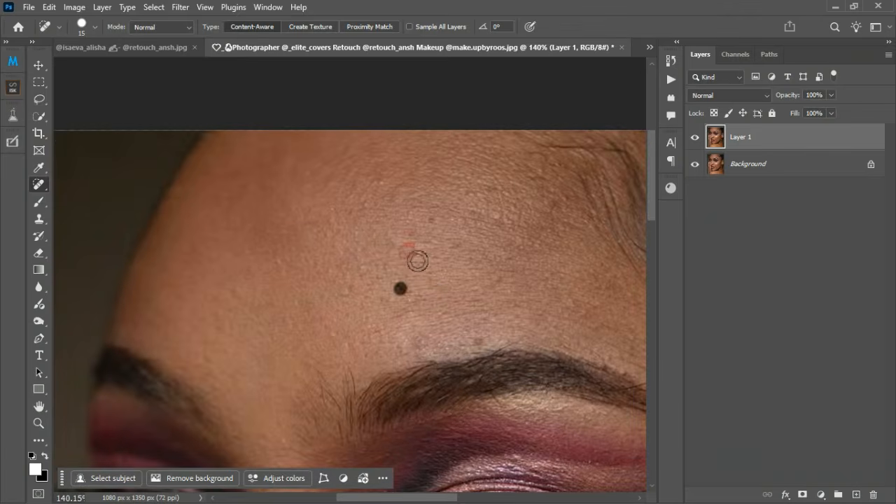
click(412, 228)
click(429, 220)
click(380, 184)
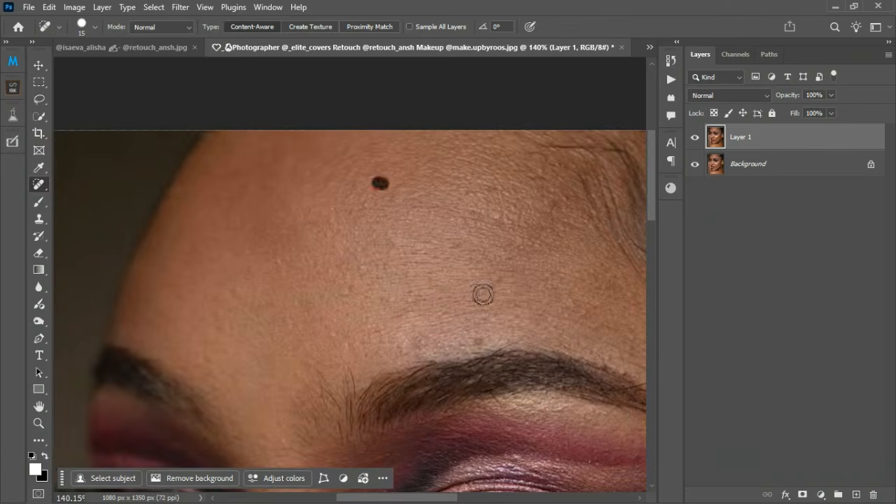
click(407, 301)
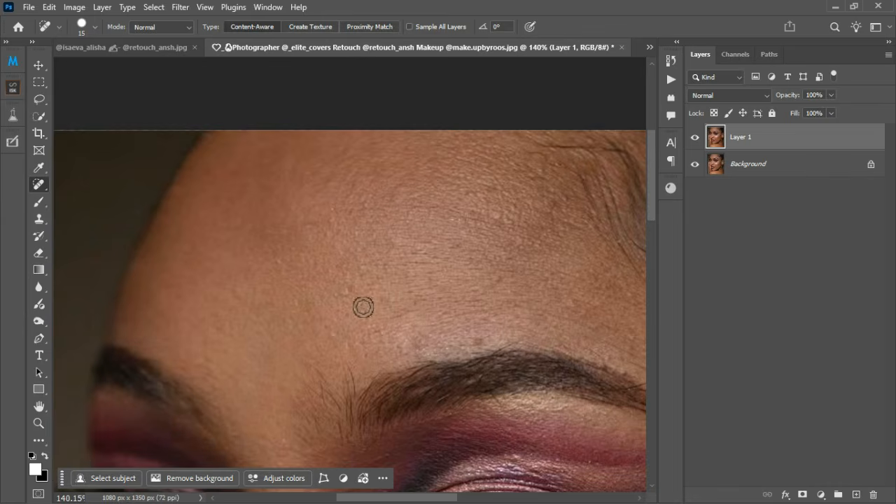
click(415, 314)
click(345, 290)
click(276, 262)
click(289, 247)
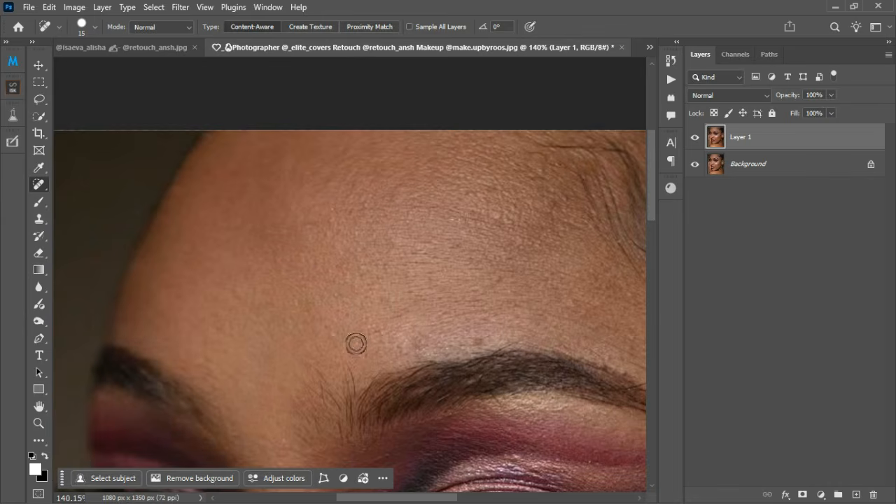
Heal the remaining spots on the lower forehead between and just above the eyebrows
click(329, 330)
click(354, 344)
click(362, 356)
click(343, 345)
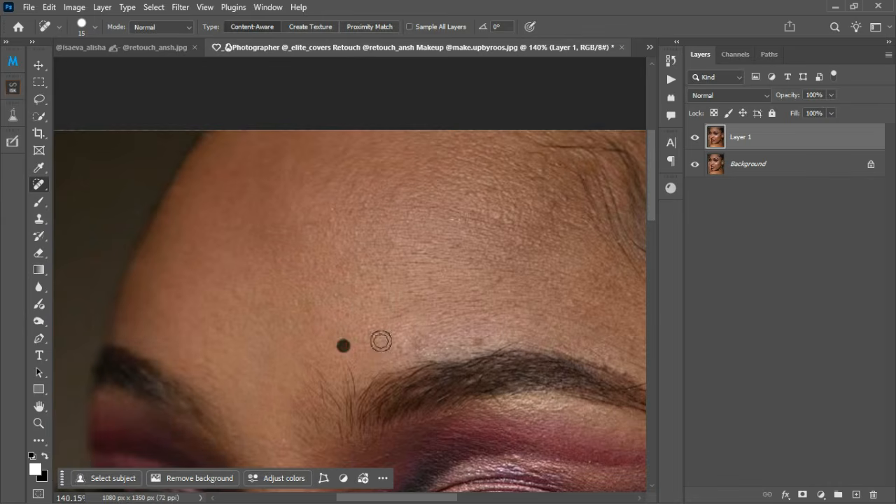
click(379, 333)
click(475, 348)
click(476, 339)
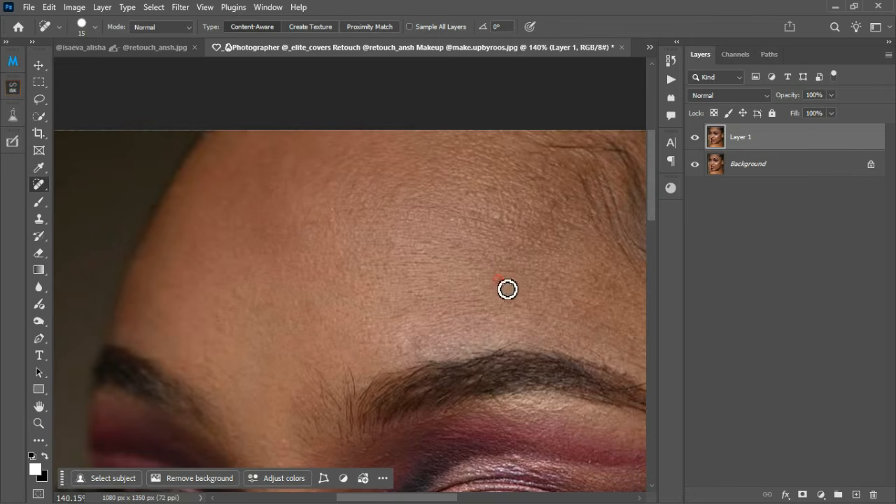
click(506, 290)
scroll(496, 240, down, 6)
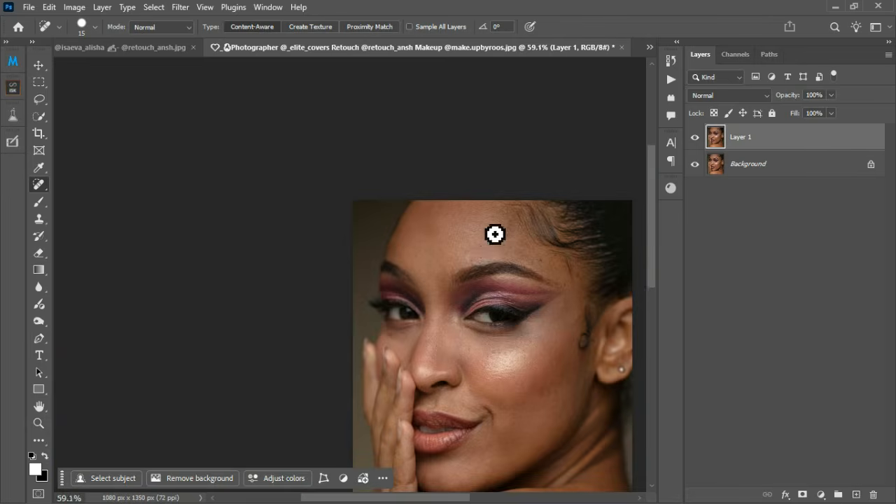
scroll(492, 243, down, 2)
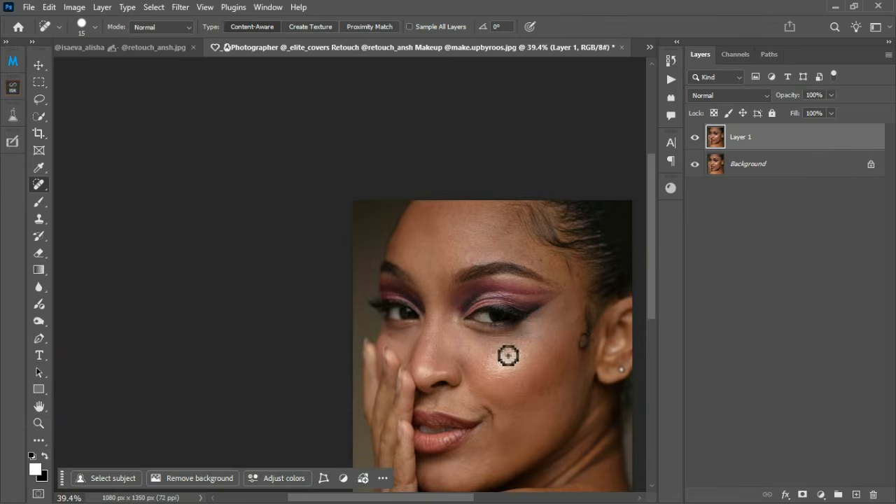
Heal the spots under the eye, on the upper cheek beside the highlight, and on the side of the nose
scroll(467, 371, up, 5)
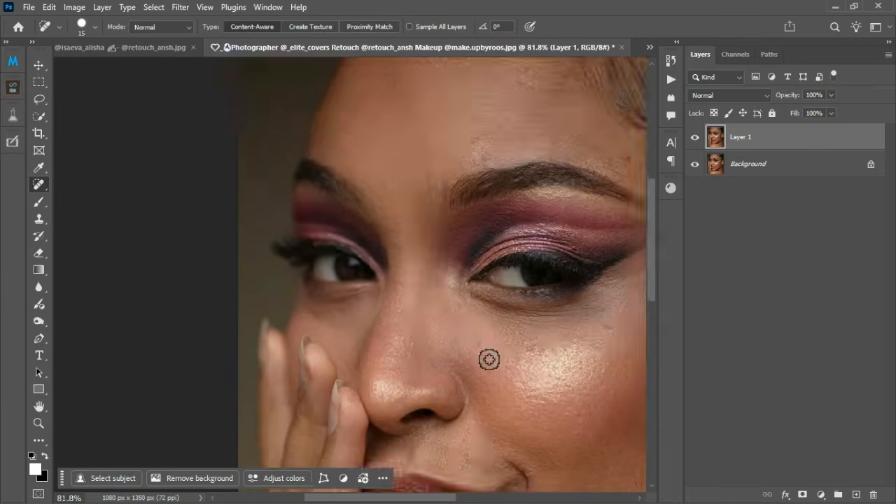
click(534, 348)
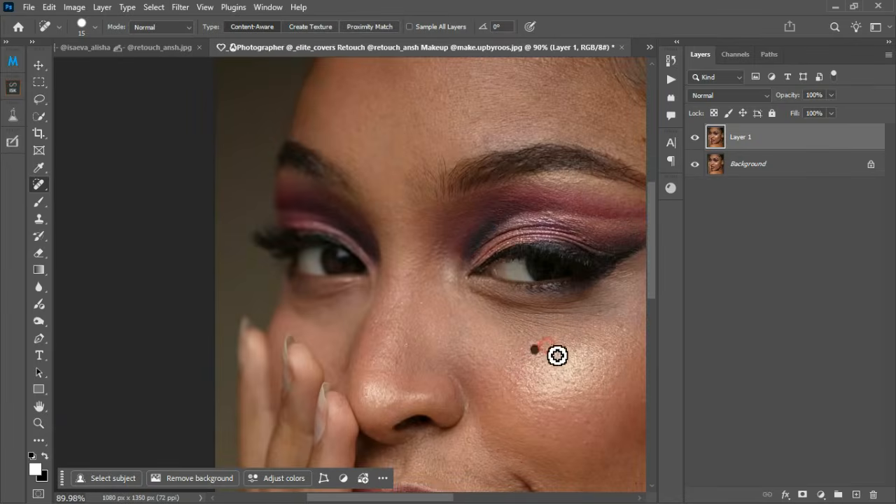
click(618, 324)
click(595, 311)
drag(628, 326, 646, 356)
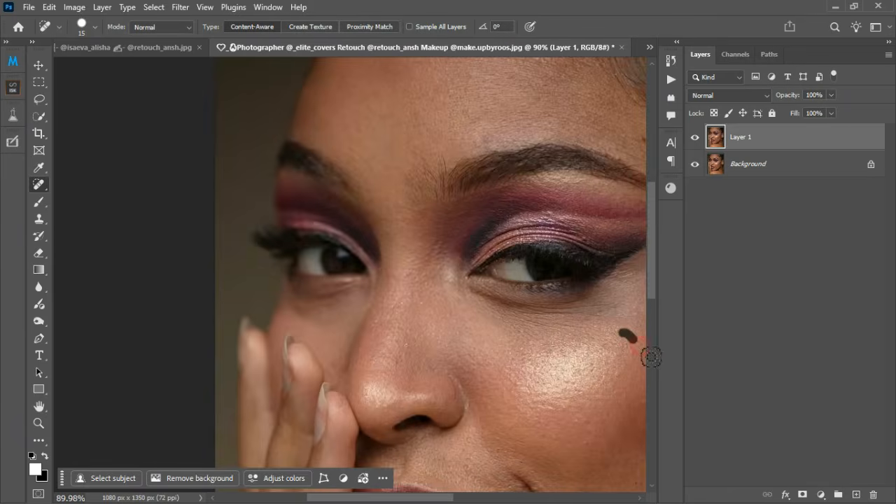
click(409, 340)
Heal the remaining marks on the upper forehead near the hairline
scroll(414, 285, down, 1)
scroll(420, 290, down, 1)
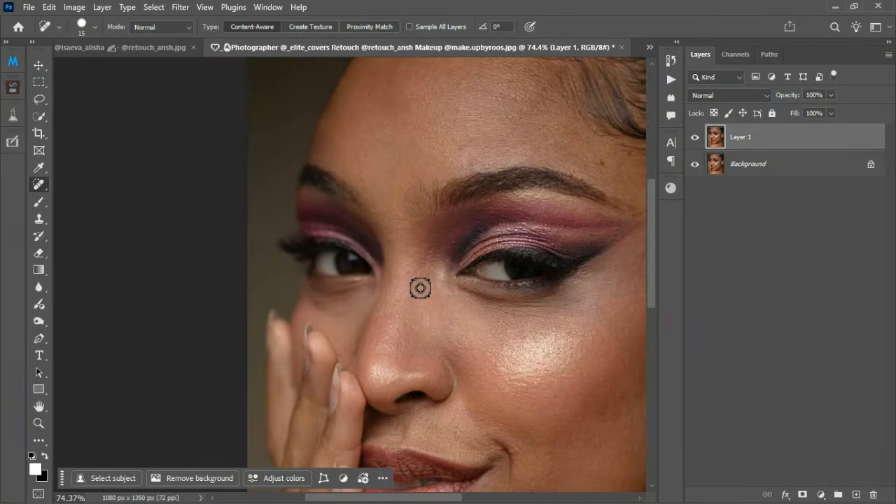
scroll(464, 315, down, 4)
scroll(399, 242, up, 4)
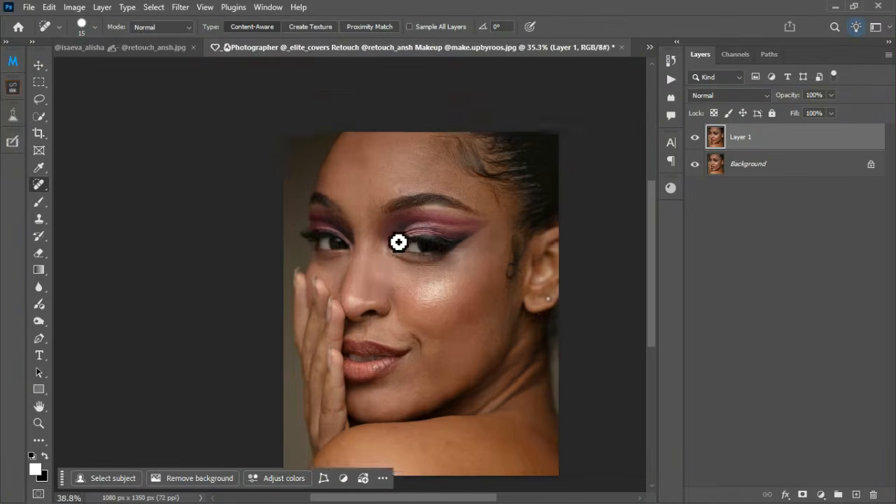
scroll(425, 253, up, 1)
scroll(407, 277, down, 4)
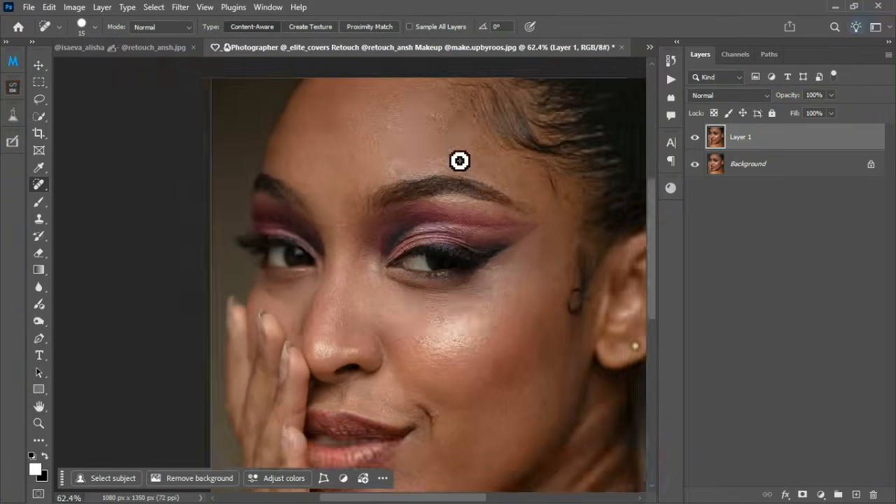
scroll(461, 131, up, 4)
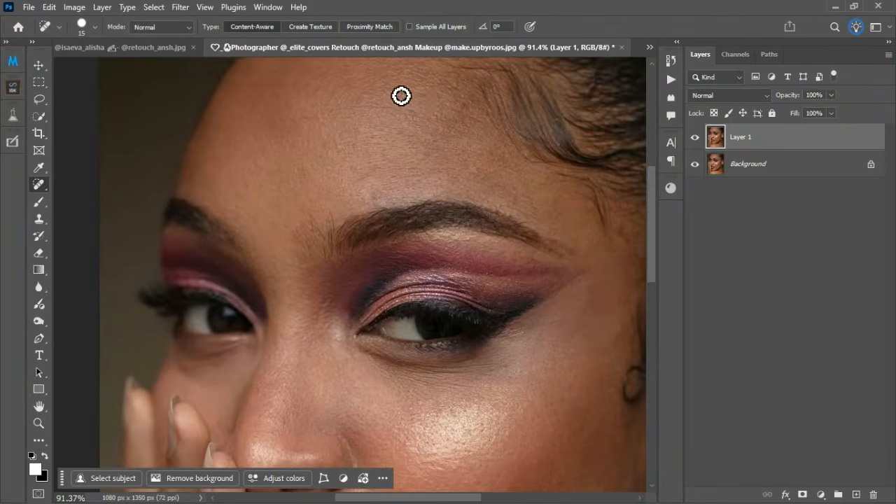
drag(398, 90, 421, 81)
mouse_move(455, 107)
mouse_down()
mouse_move(479, 118)
mouse_move(467, 101)
mouse_up()
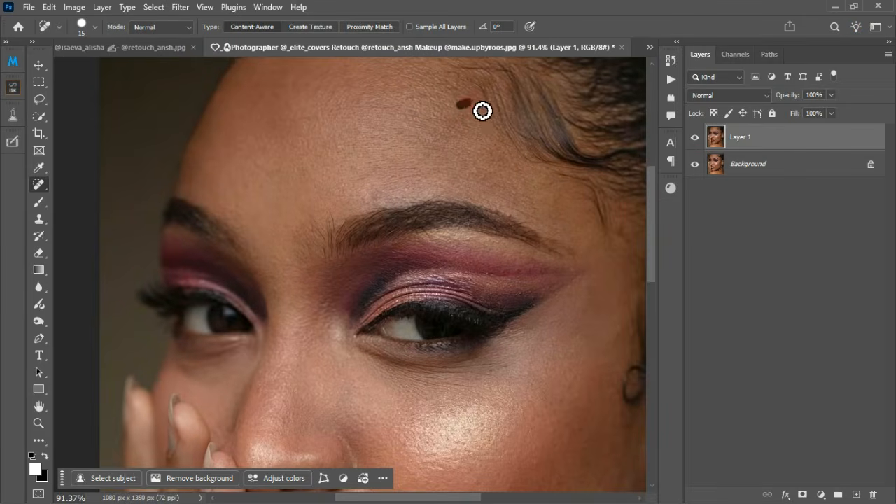
click(472, 100)
Toggle Layer 1's visibility to compare the healed skin with the original, and inspect the whole portrait
click(697, 138)
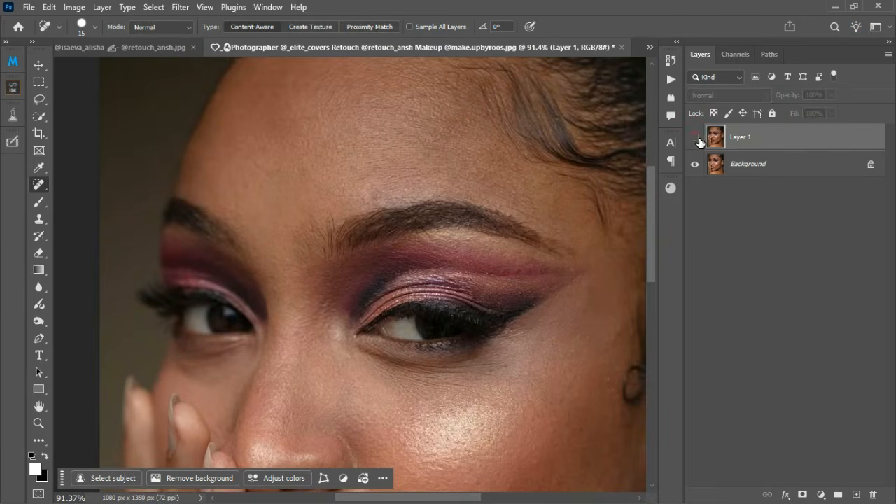
click(695, 138)
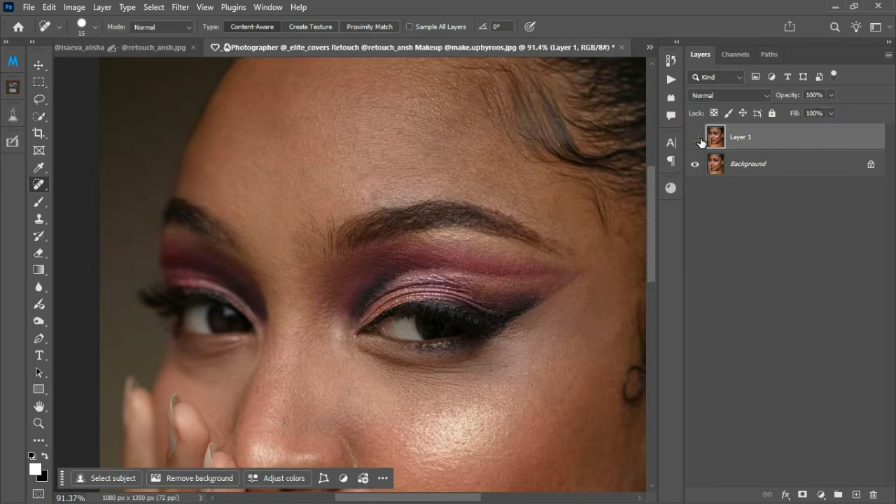
click(696, 139)
click(695, 137)
scroll(456, 222, down, 3)
scroll(455, 222, down, 4)
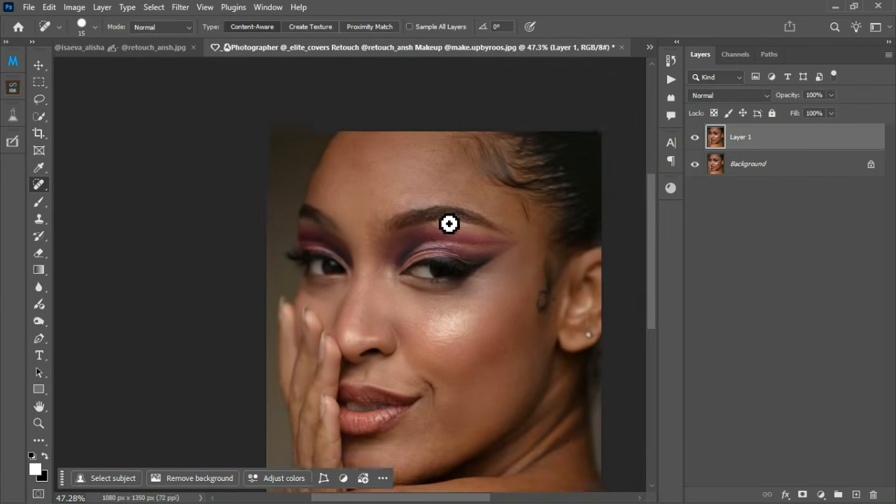
scroll(446, 224, down, 1)
scroll(452, 390, down, 1)
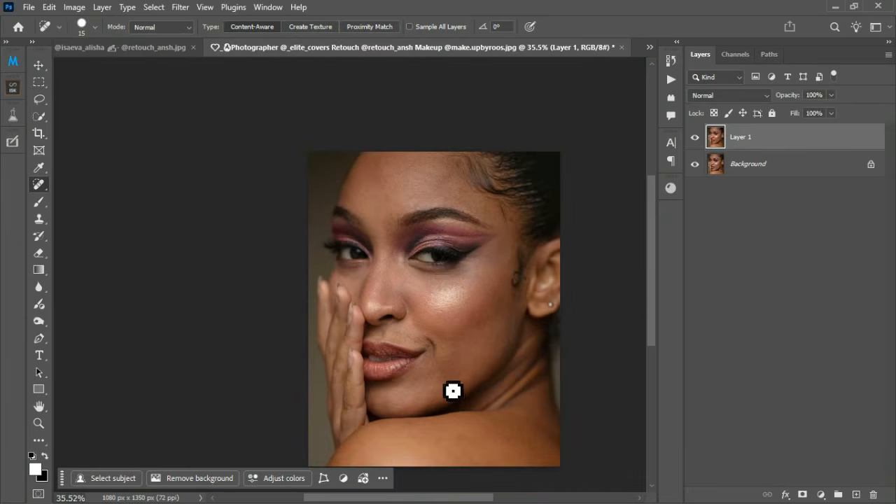
scroll(453, 386, up, 2)
scroll(453, 386, up, 2)
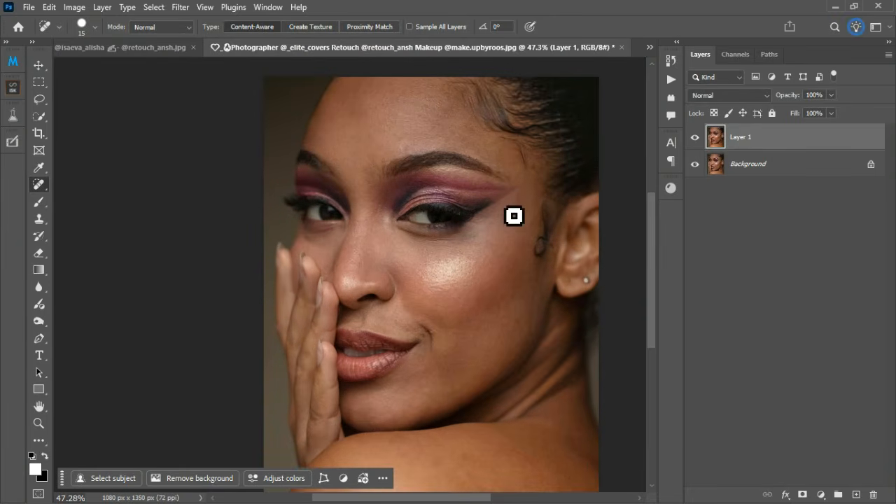
scroll(437, 298, down, 2)
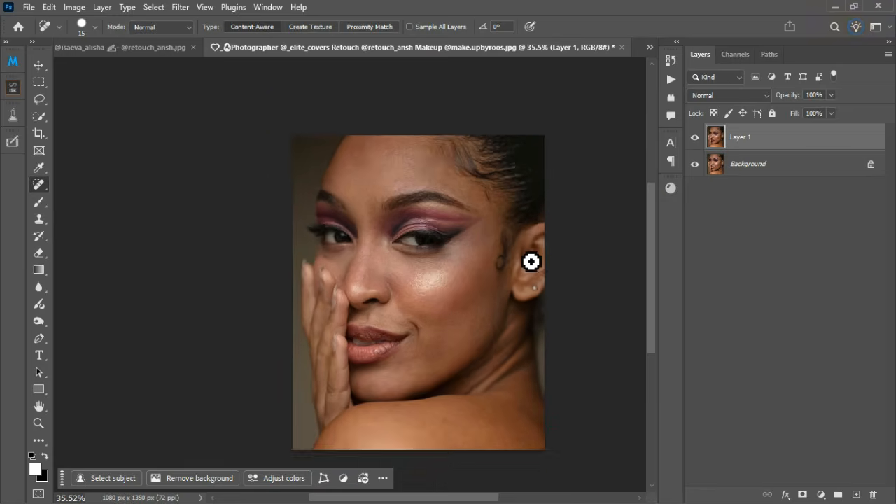
scroll(528, 261, up, 3)
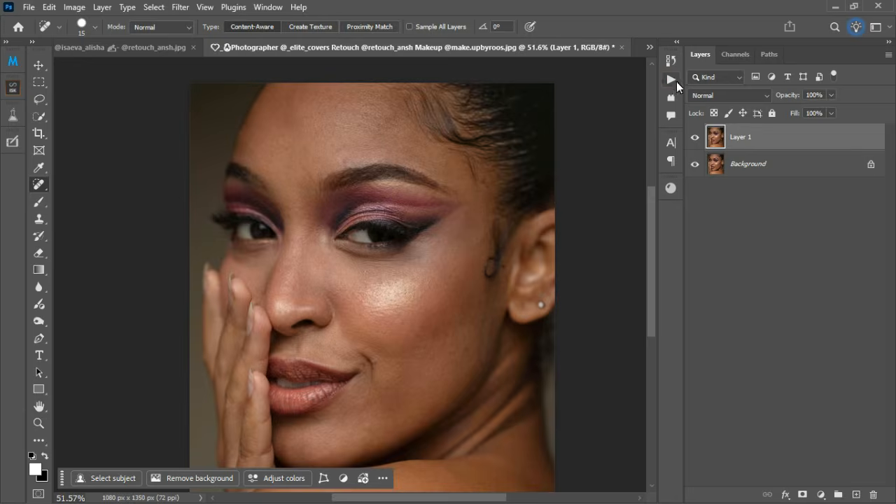
Run the Advance Frequency Separation action on Layer 1, continuing through both of its messages
click(670, 80)
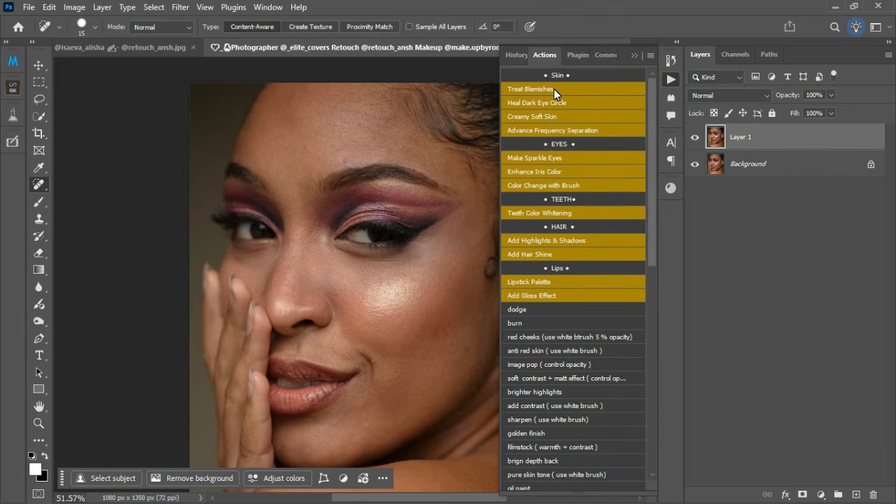
click(537, 131)
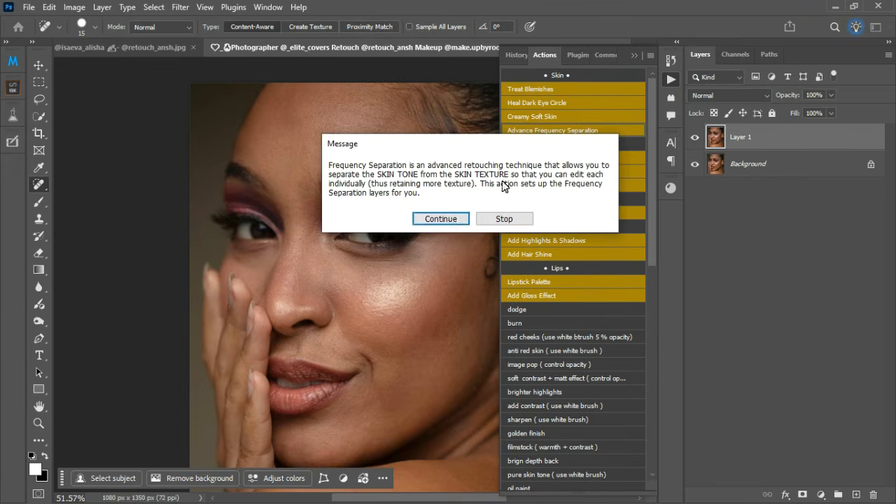
click(443, 221)
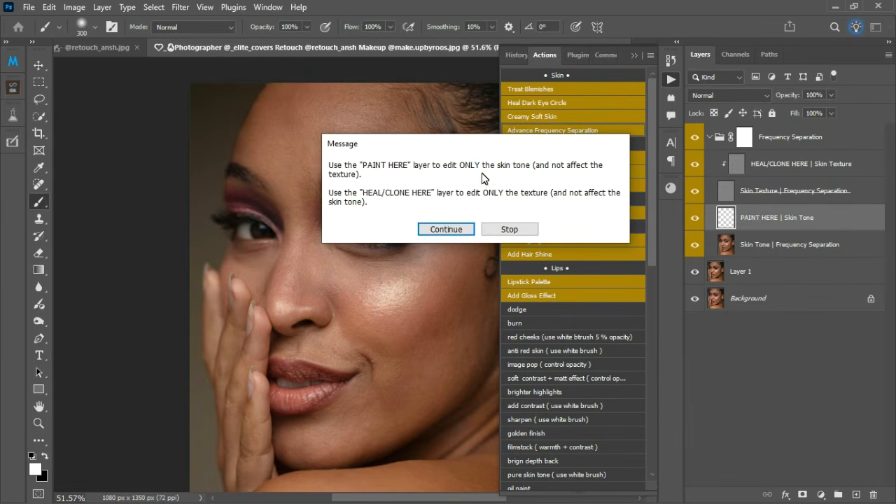
click(446, 230)
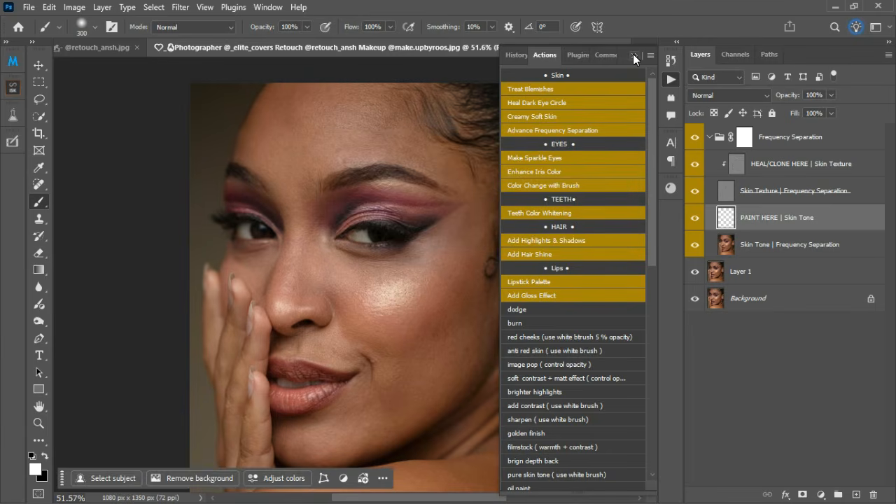
click(633, 56)
Examine the portrait's skin as a whole and the layers inside the Frequency Separation group
scroll(376, 187, down, 3)
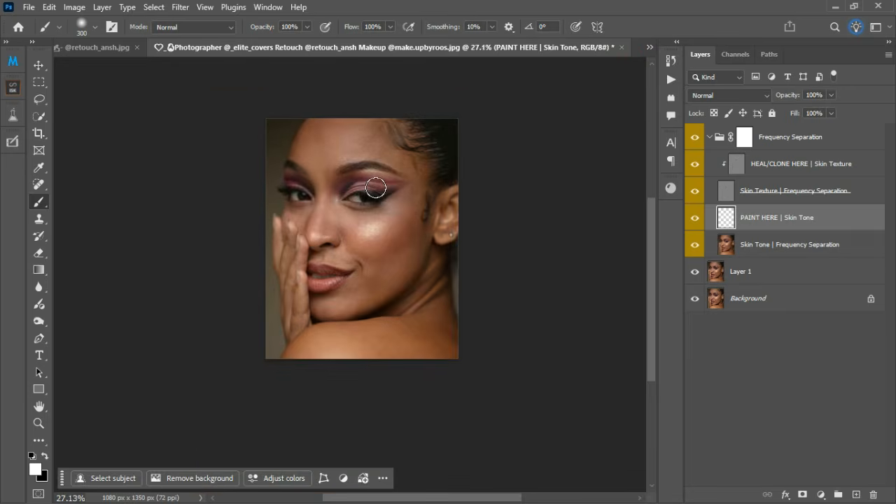
scroll(368, 185, down, 1)
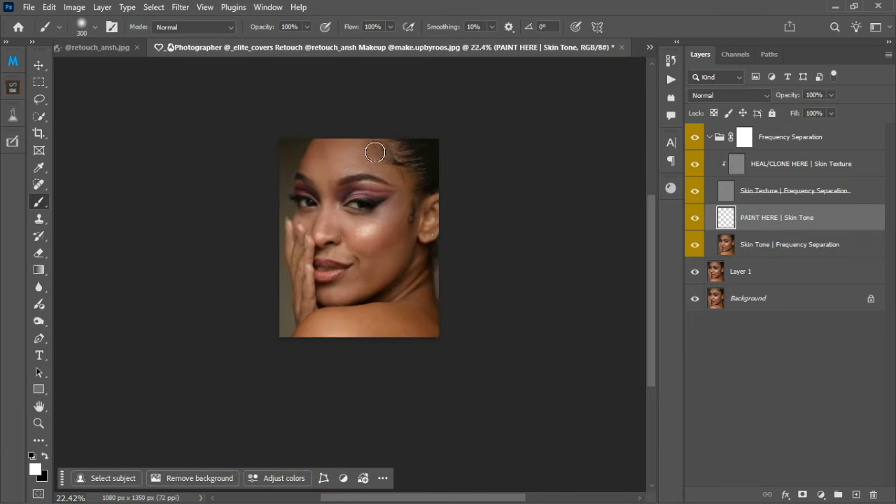
scroll(366, 150, up, 2)
scroll(374, 152, up, 2)
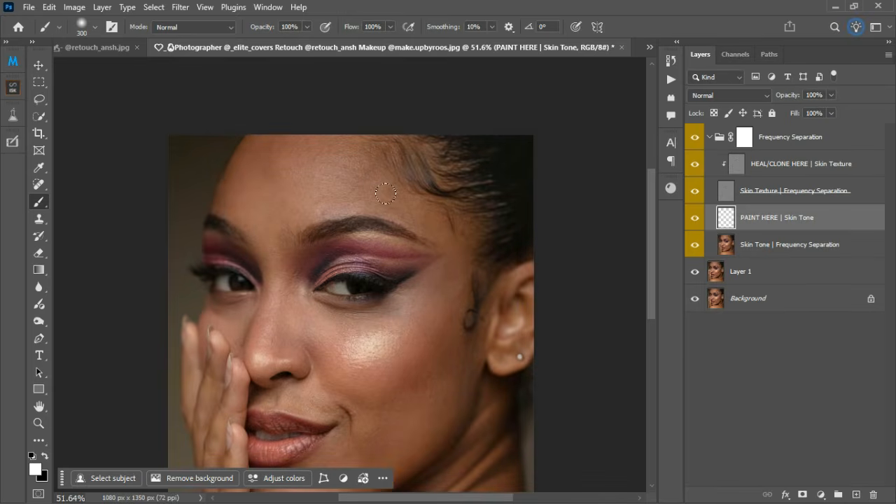
click(715, 138)
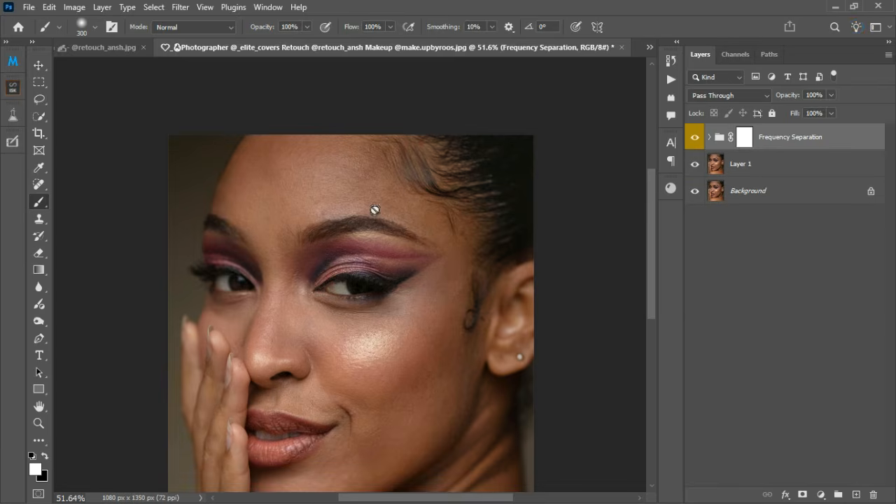
scroll(397, 189, down, 3)
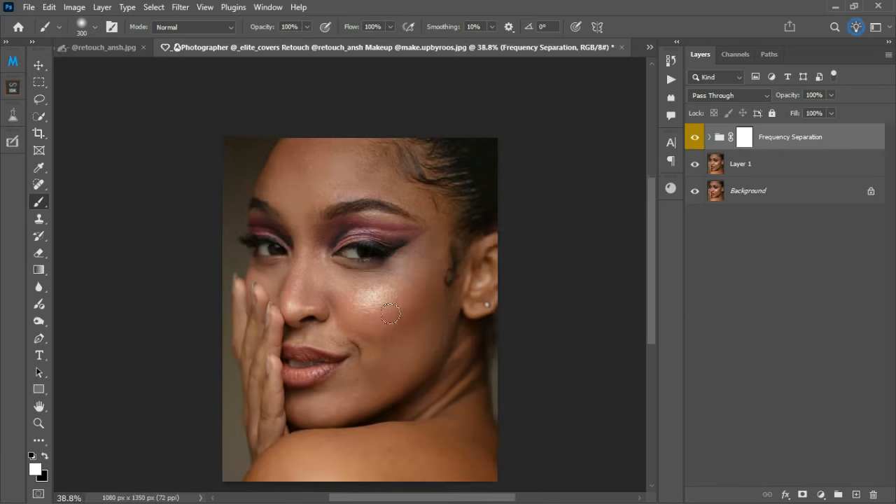
scroll(379, 358, up, 1)
scroll(378, 358, up, 1)
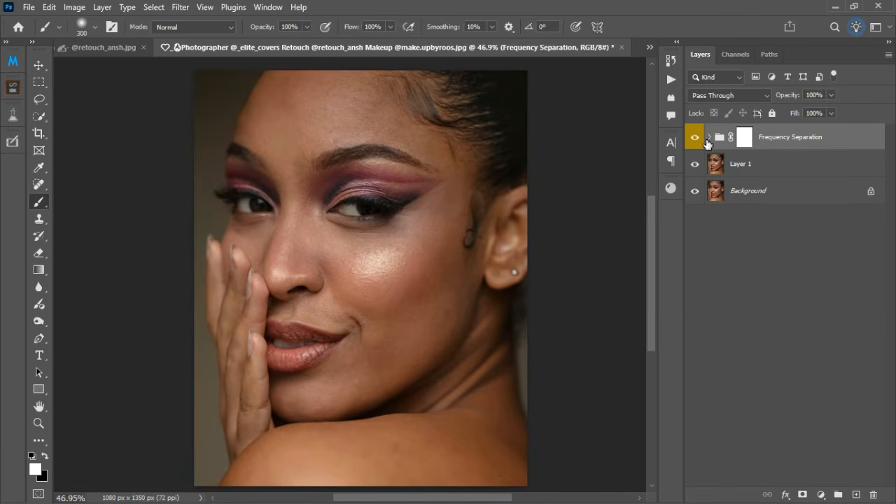
click(710, 137)
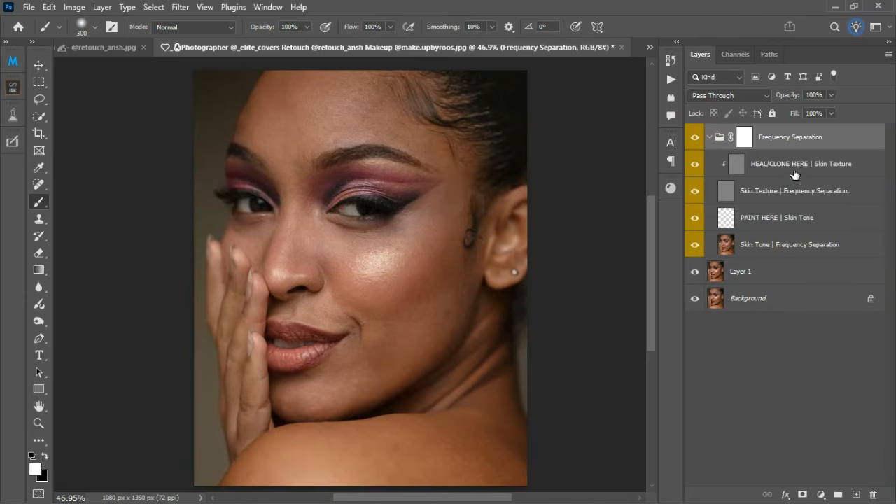
Select the Skin Tone | Frequency Separation layer and switch to the Mixer Brush
click(764, 247)
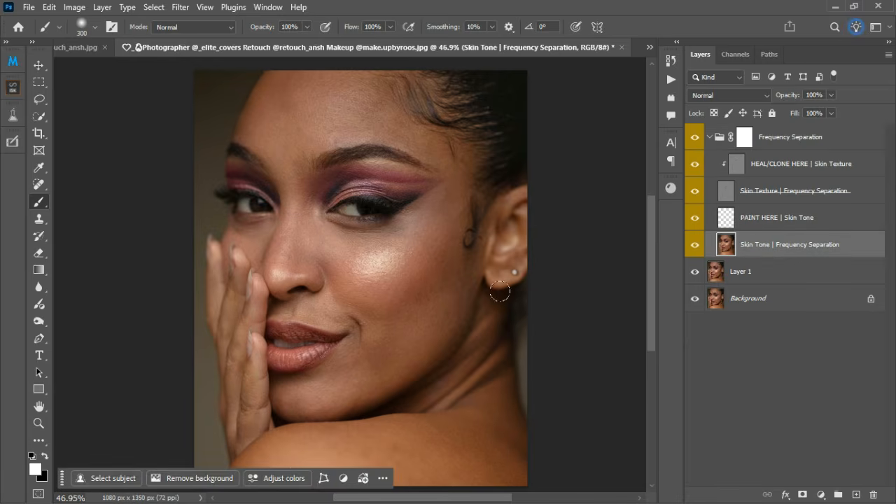
right_click(41, 203)
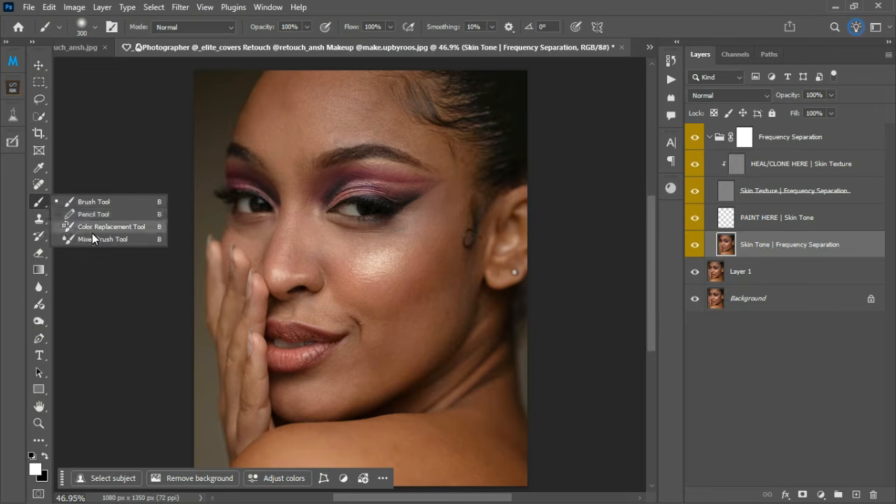
click(96, 240)
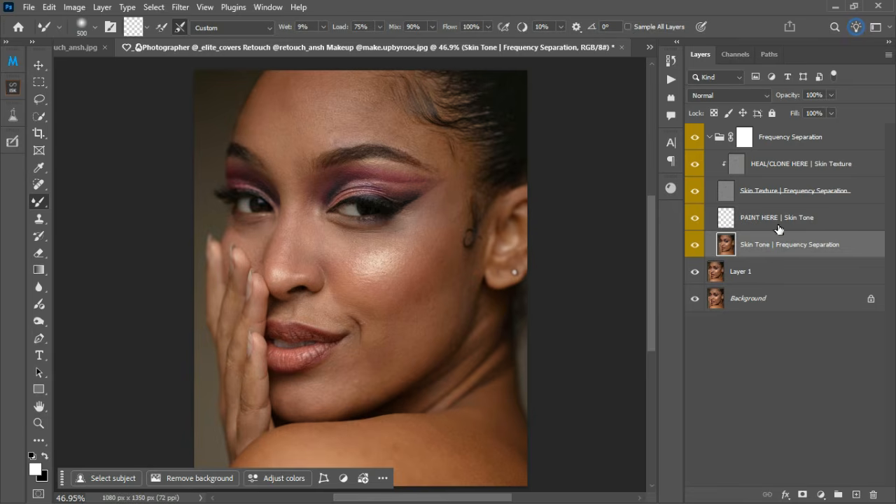
Select the HEAL/CLONE HERE | Skin Texture layer and switch to the Spot Healing Brush
click(778, 168)
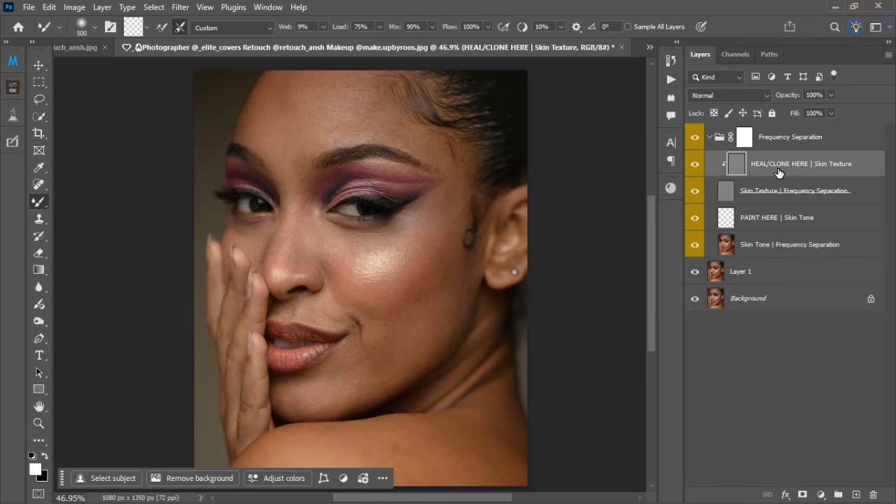
click(39, 219)
right_click(40, 185)
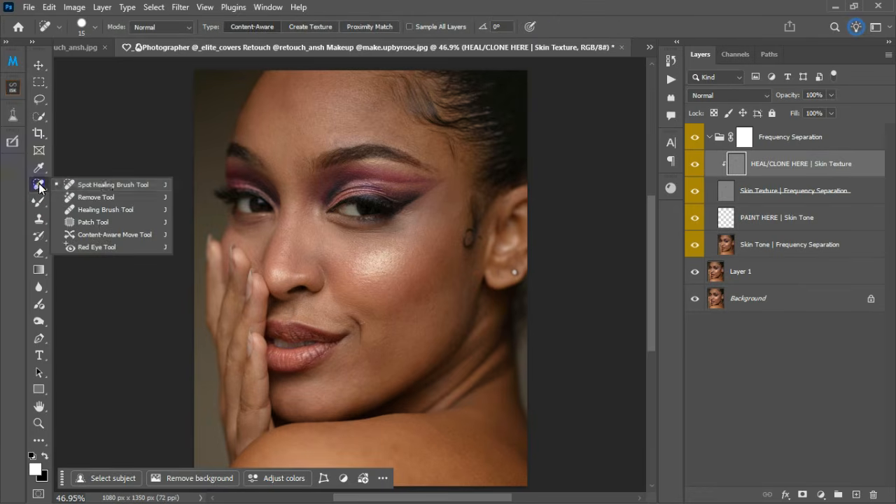
click(98, 184)
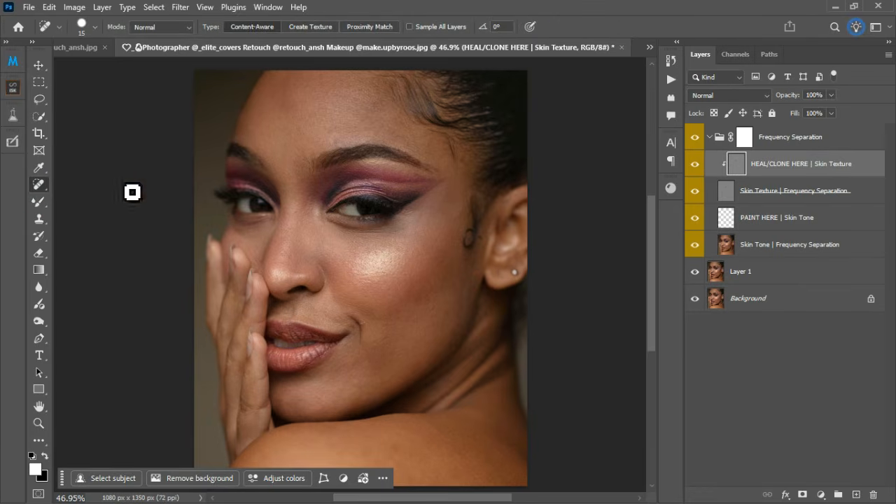
Return to the Skin Tone | Frequency Separation layer with the Mixer Brush and reduce the brush size to 200
click(783, 245)
click(29, 202)
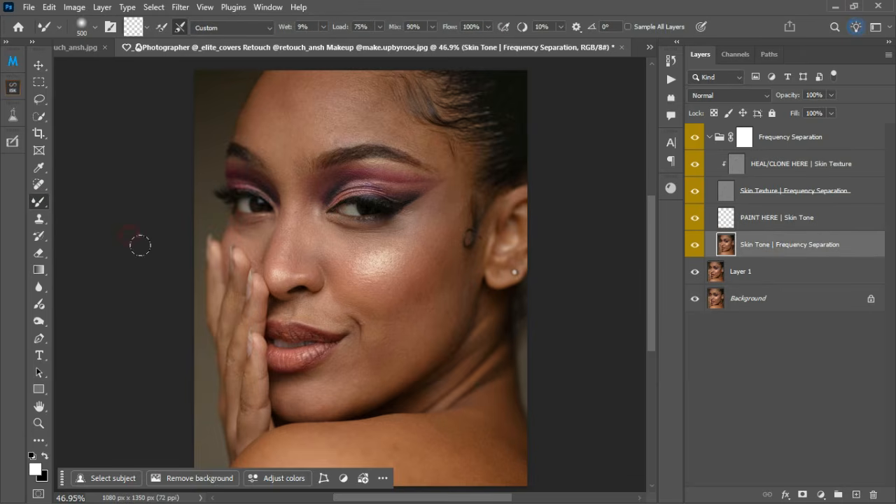
scroll(329, 310, down, 3)
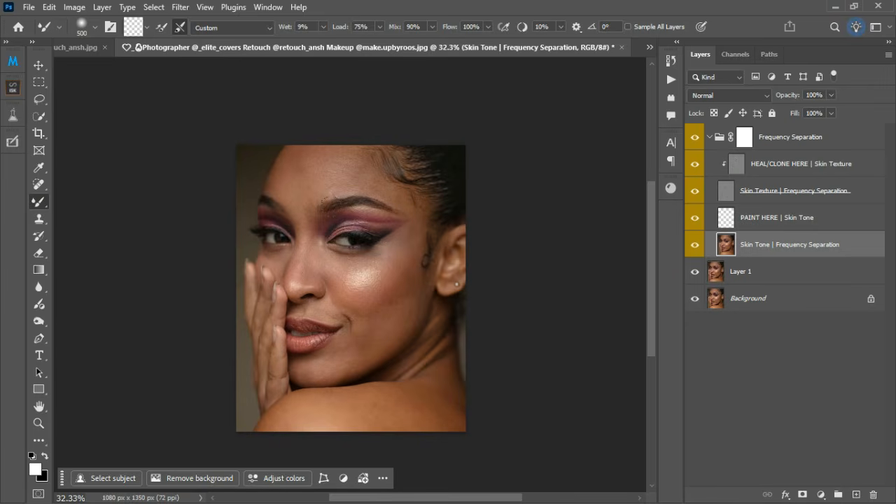
scroll(313, 205, up, 5)
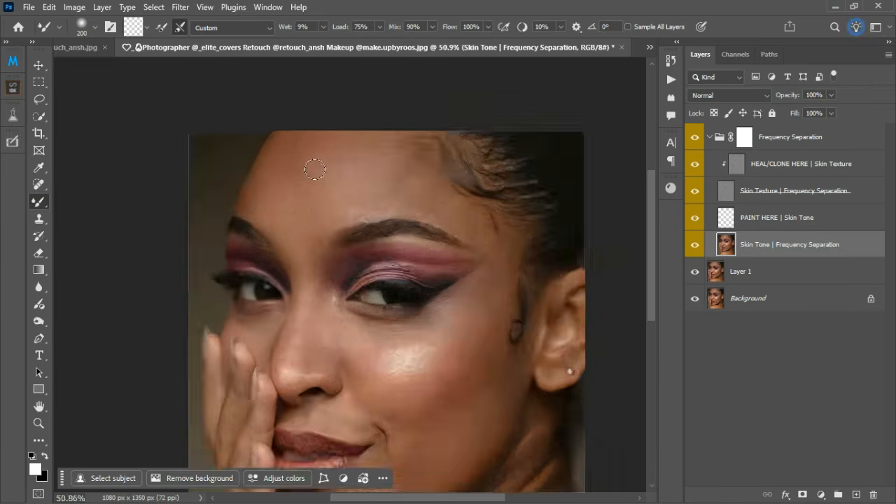
Reduce the Mixer Brush size to 100 and blend the uneven skin tone on the forehead
key(bracketleft)
key(bracketleft)
key(bracketleft)
key(bracketleft)
key(bracketleft)
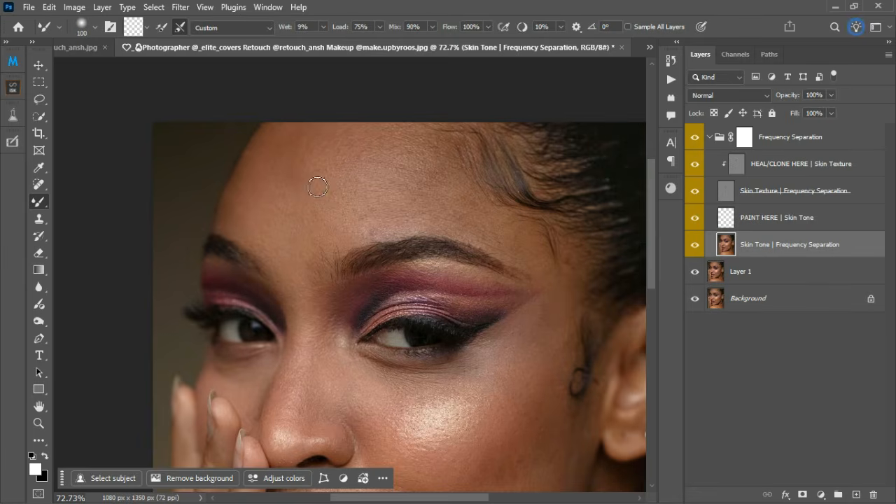
drag(313, 191, 304, 154)
mouse_move(321, 151)
mouse_down()
mouse_move(303, 148)
mouse_move(284, 164)
mouse_up()
Blend the cheek's skin tone, set the Mixer Brush to size 90 with Wet 16%, and compare the image without the Frequency Separation group
scroll(466, 386, down, 2)
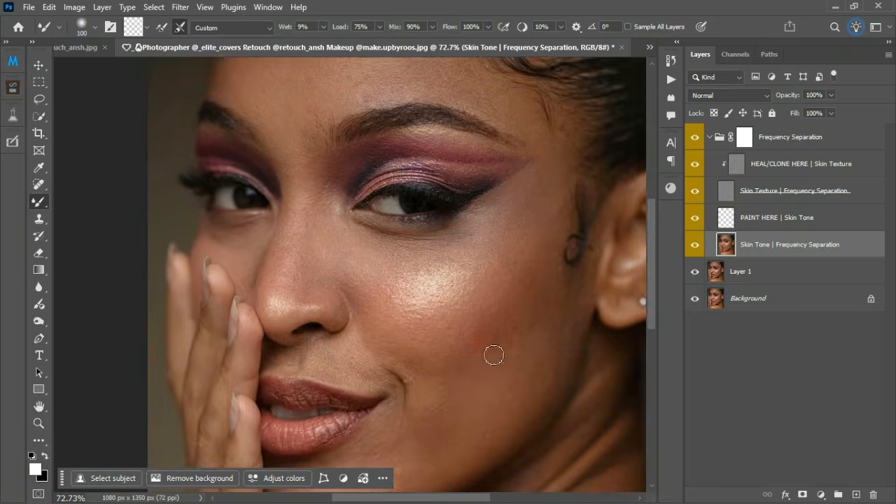
scroll(476, 385, down, 2)
key(bracketleft)
key(bracketleft)
key(bracketleft)
click(323, 27)
drag(319, 41, 324, 41)
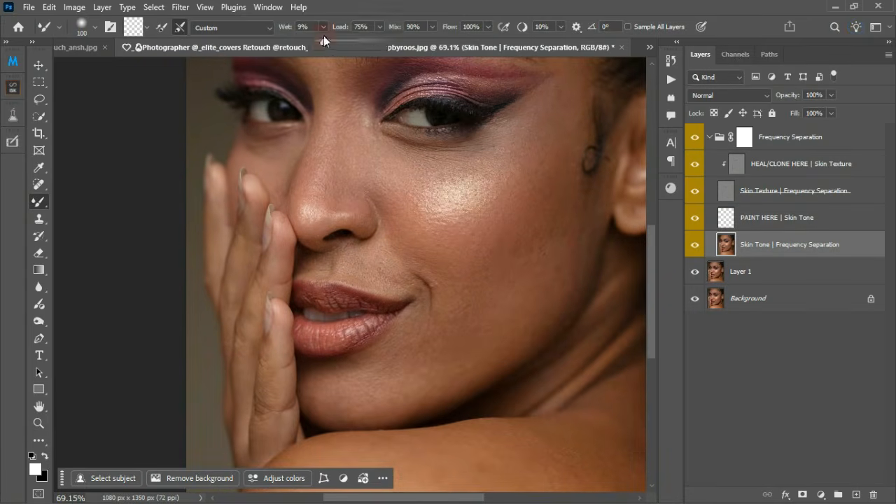
scroll(490, 308, down, 5)
click(695, 138)
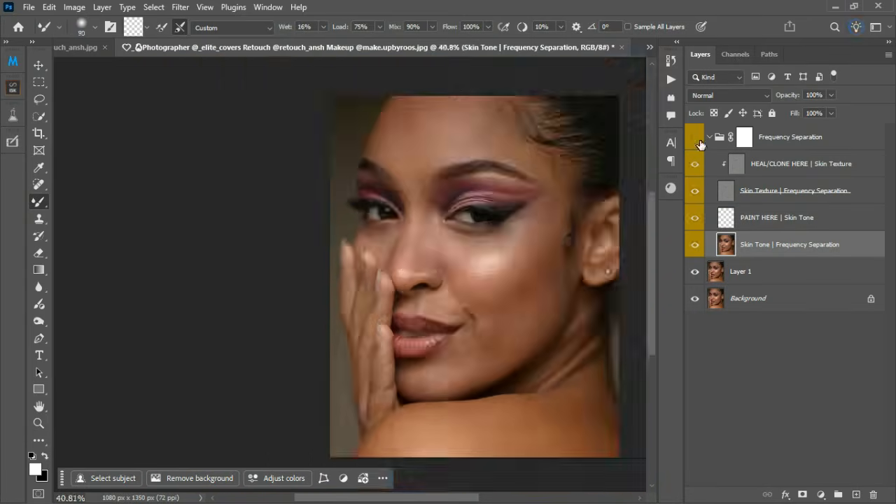
click(695, 138)
Reduce the Mixer Brush size to 35 and blend the skin tone around the chin and under the eye near the hand
scroll(415, 341, up, 12)
key(bracketleft)
key(bracketleft)
key(bracketleft)
key(bracketleft)
key(bracketleft)
scroll(380, 256, down, 8)
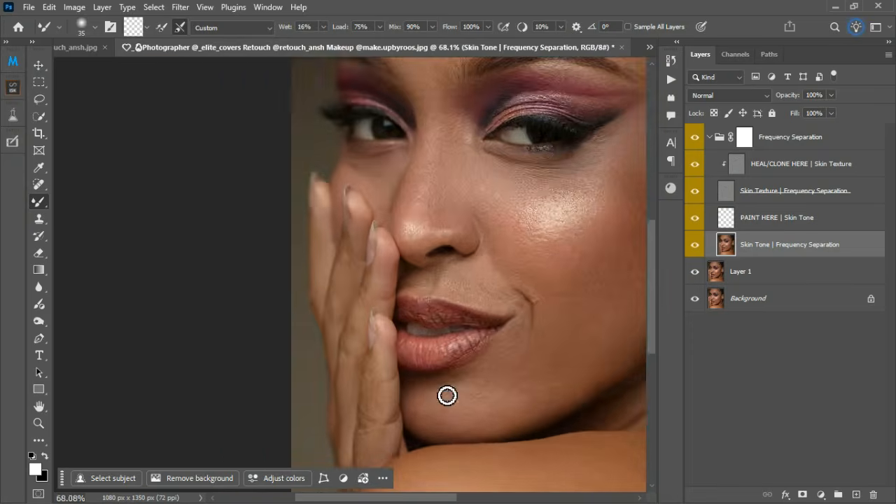
scroll(448, 394, down, 1)
scroll(499, 256, up, 3)
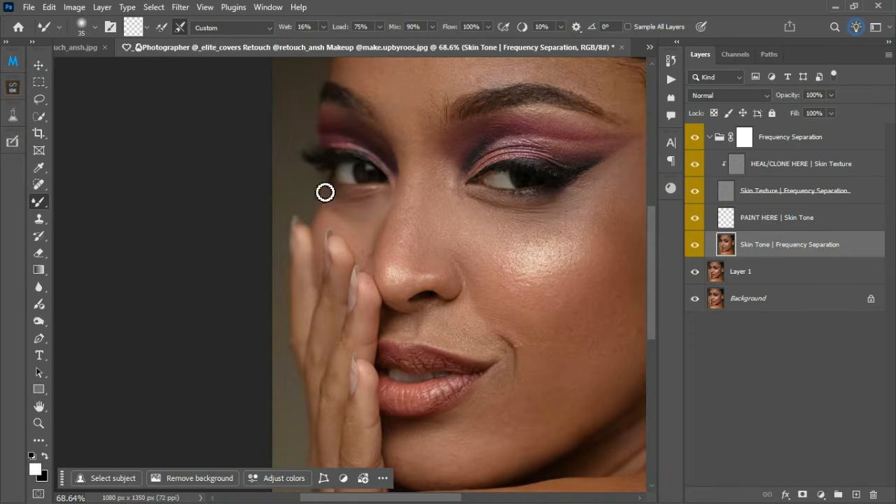
Heal the texture beside the mouth corner with the Spot Healing Brush on the HEAL/CLONE HERE | Skin Texture layer
click(800, 170)
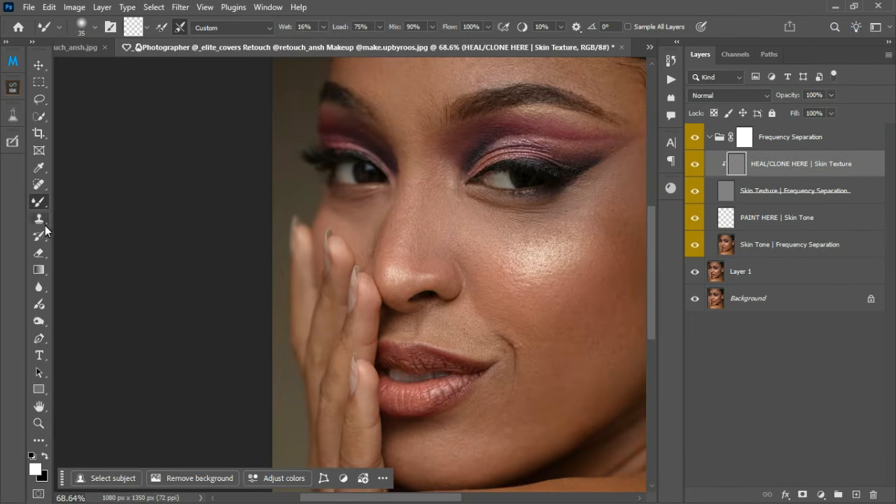
click(35, 183)
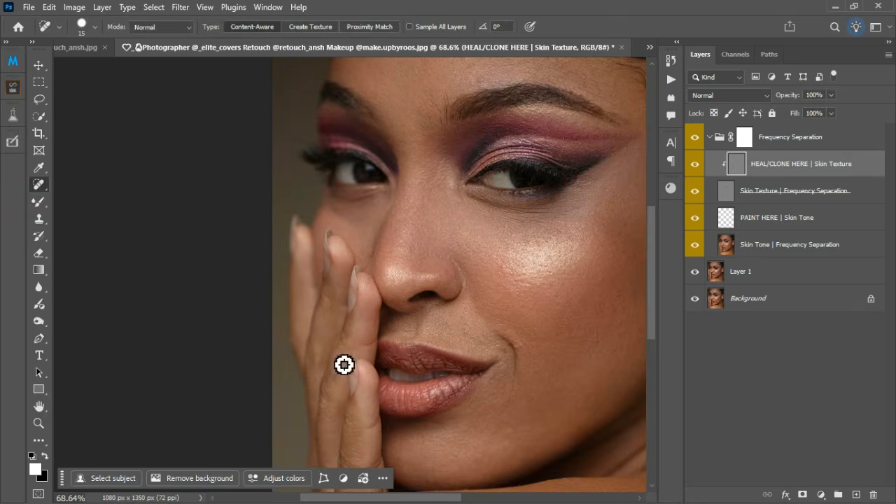
scroll(372, 420, down, 3)
scroll(473, 360, up, 5)
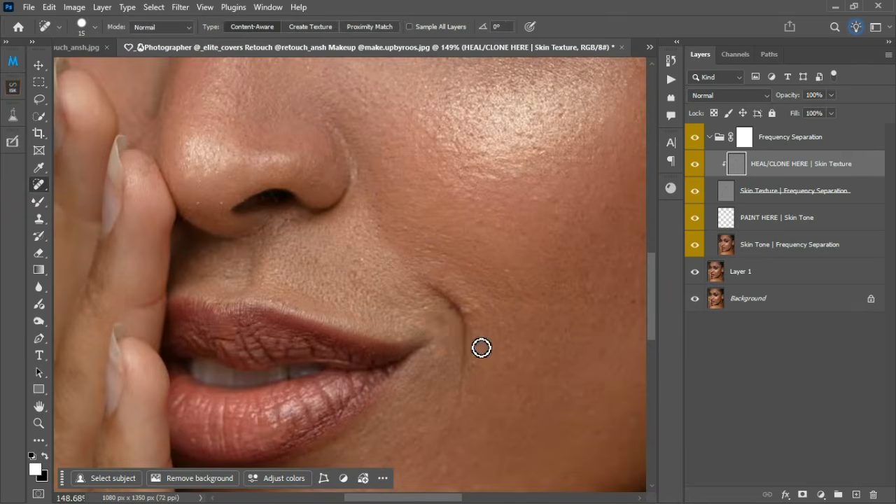
drag(448, 323, 430, 315)
scroll(454, 352, down, 2)
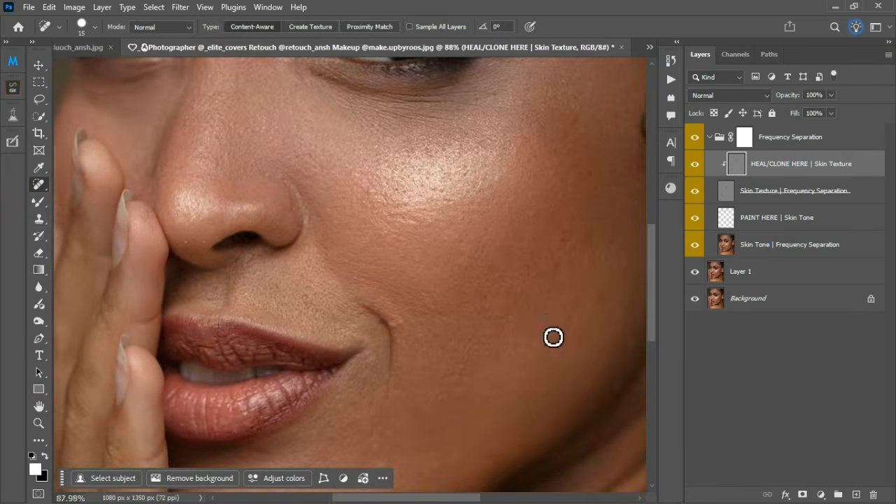
Heal the remaining small texture spots across the cheek and beside the smile line
drag(529, 309, 531, 322)
click(420, 298)
click(400, 365)
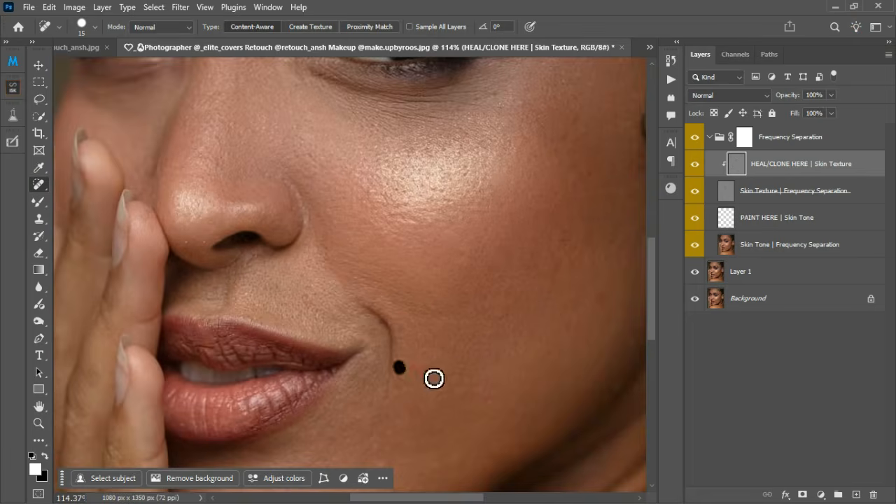
click(464, 368)
scroll(218, 255, down, 3)
scroll(556, 346, up, 3)
scroll(568, 284, up, 3)
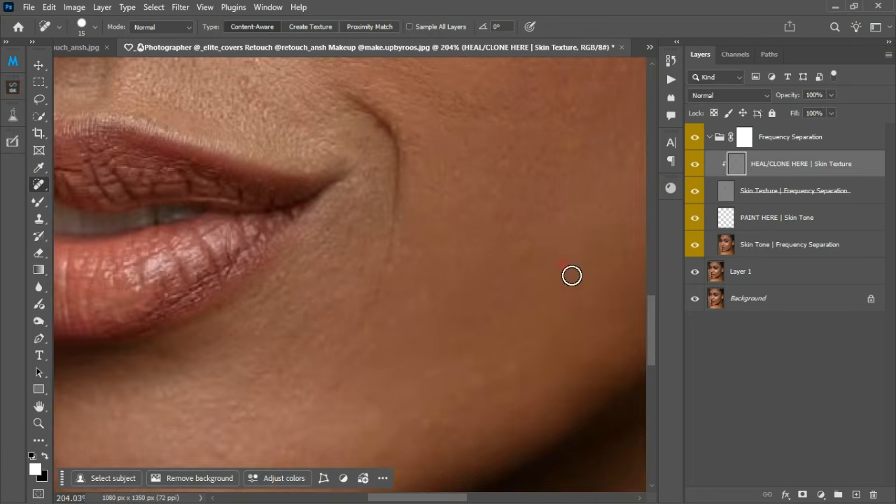
click(540, 264)
Heal the crease running down from the corner of the mouth
scroll(373, 330, down, 4)
scroll(324, 377, up, 3)
scroll(420, 268, down, 4)
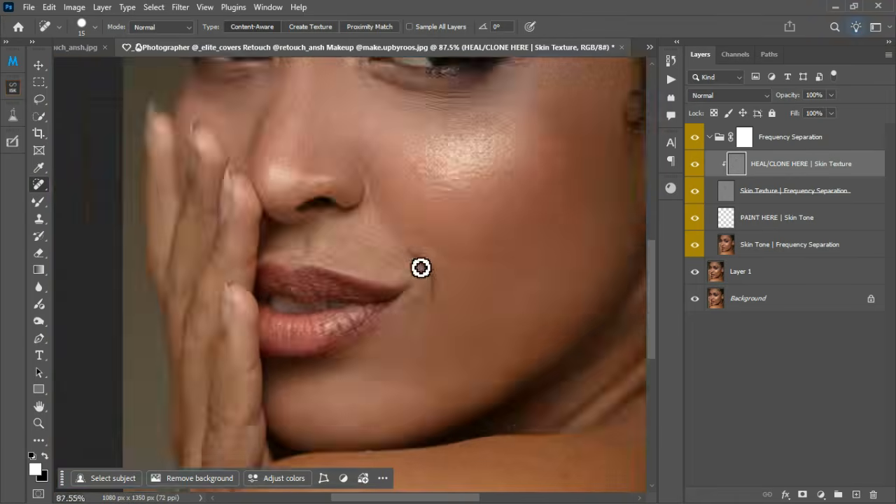
drag(420, 268, 425, 318)
scroll(389, 258, down, 3)
scroll(485, 127, up, 3)
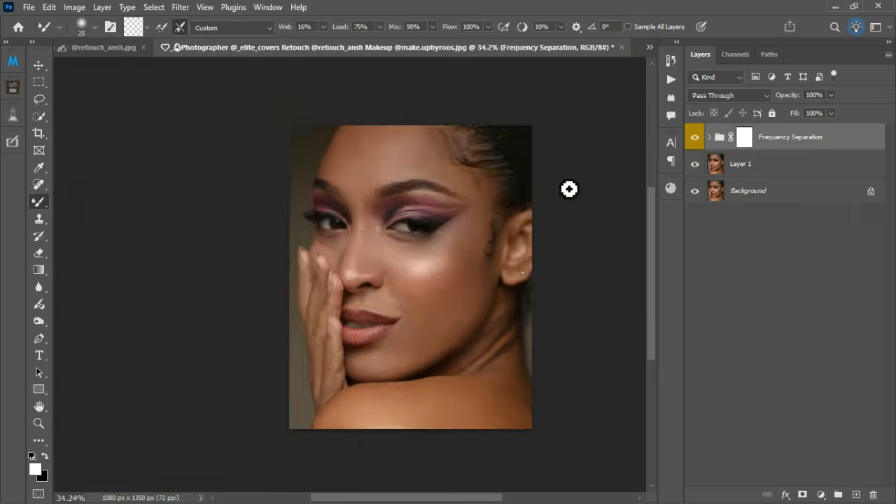
Run the Whitening Eyes Divide Mode action to add an eye-whitening group above Heal Dark Eye Circle
scroll(390, 386, up, 2)
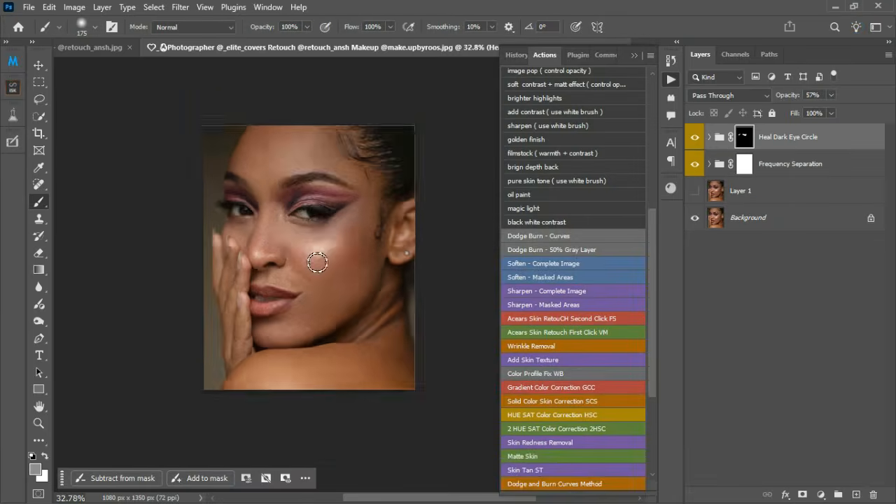
scroll(317, 261, up, 2)
scroll(585, 270, up, 4)
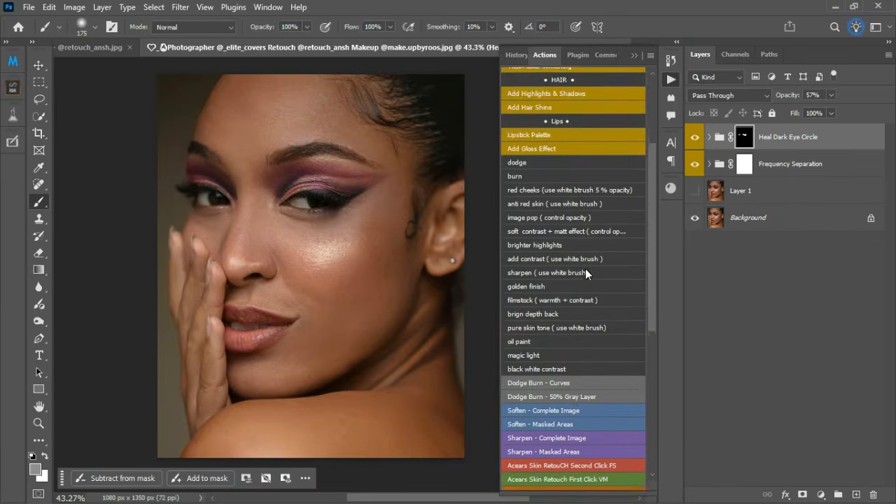
scroll(585, 269, down, 5)
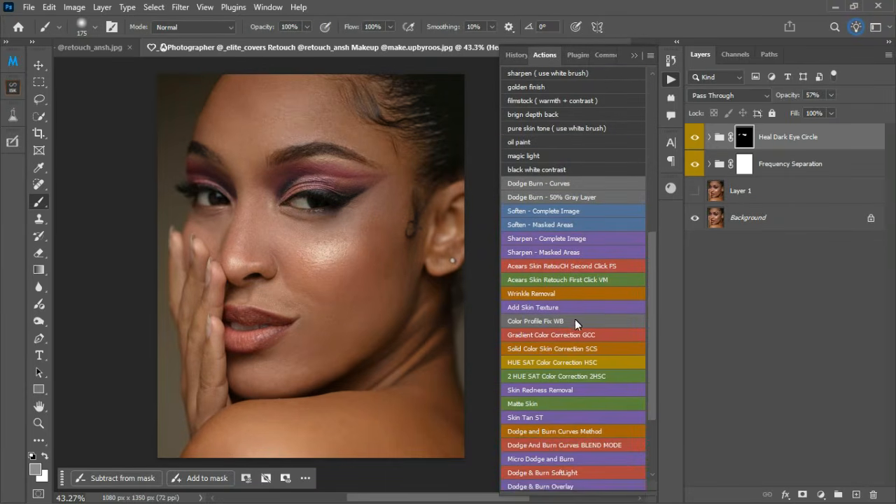
scroll(571, 328, down, 2)
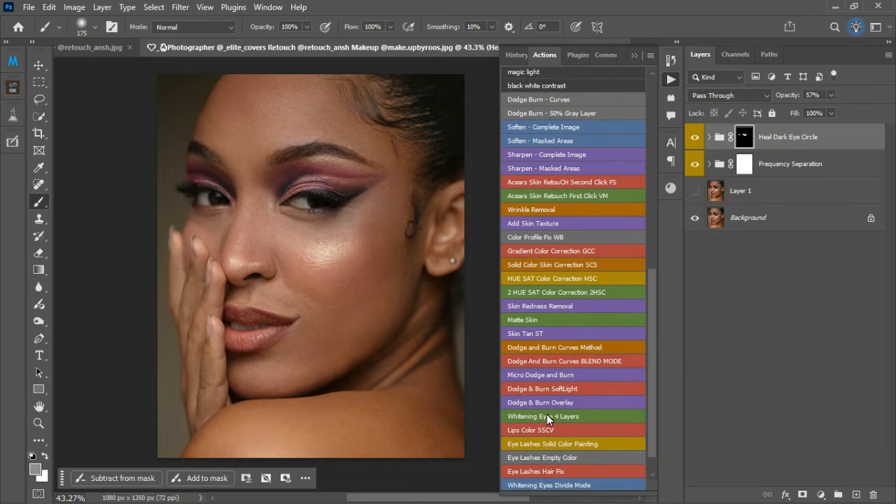
scroll(538, 419, down, 1)
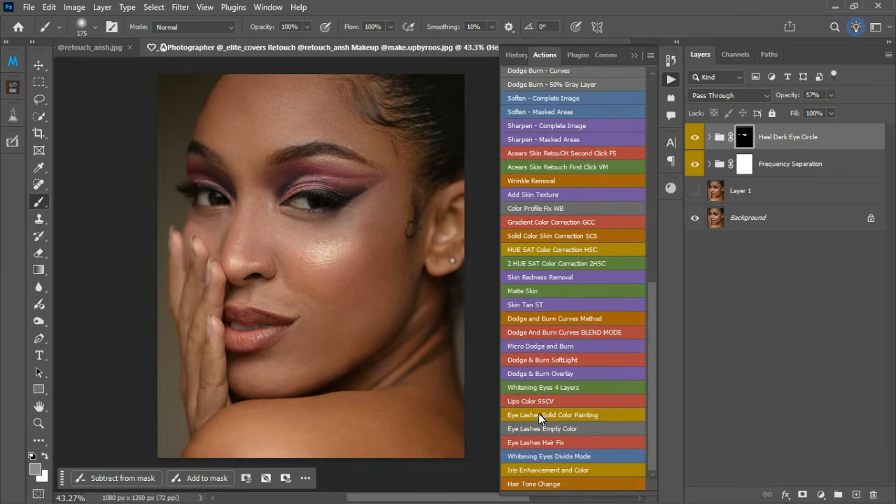
click(531, 455)
scroll(576, 186, up, 4)
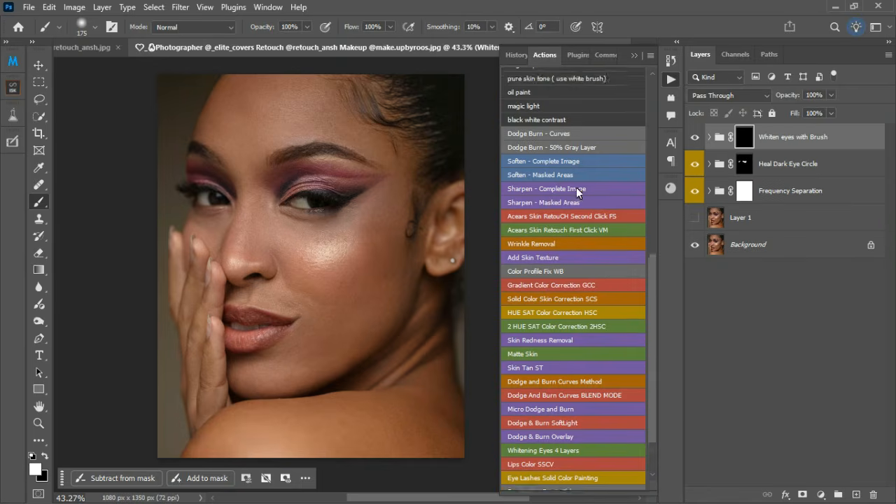
drag(652, 278, 651, 117)
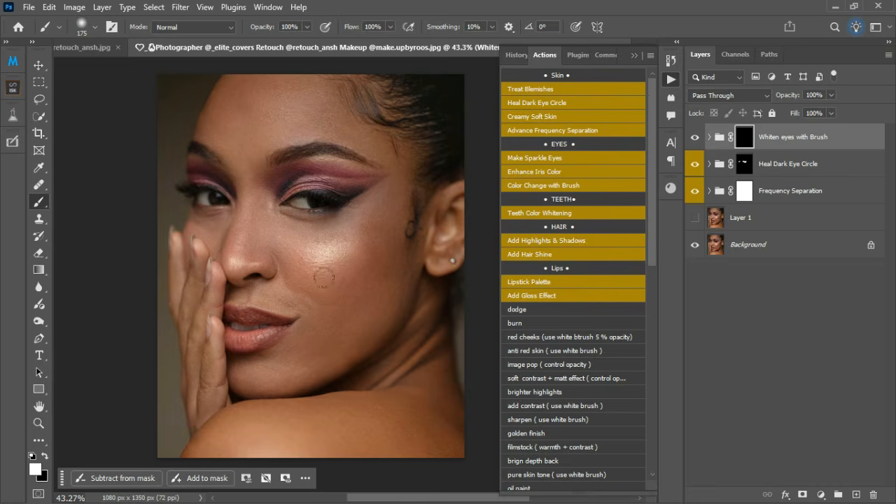
Paint white at brush size 35 on the Whiten eyes with Brush mask over the whites of both eyes and the visible teeth
scroll(240, 209, up, 5)
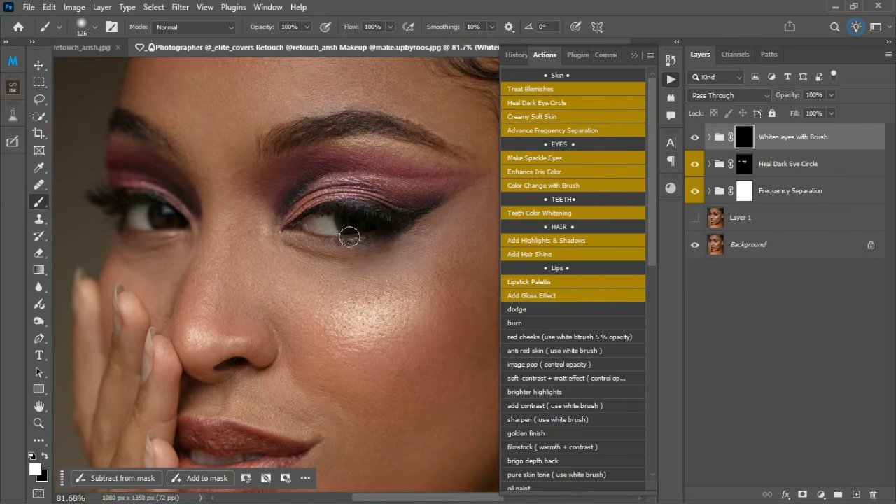
key(bracketleft)
key(bracketleft)
key(bracketleft)
key(bracketleft)
key(bracketleft)
key(bracketleft)
key(bracketleft)
mouse_move(344, 236)
mouse_down()
mouse_move(313, 231)
mouse_move(341, 235)
mouse_up()
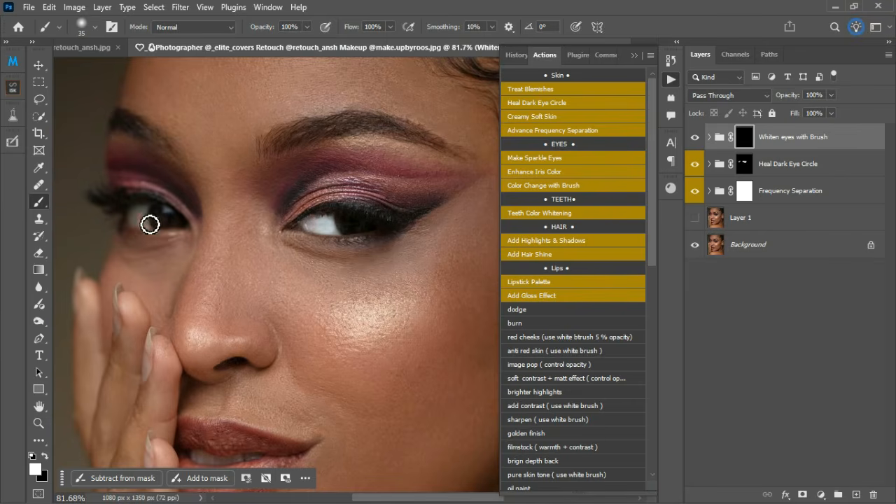
mouse_move(148, 224)
mouse_down()
mouse_move(158, 233)
mouse_move(144, 222)
mouse_up()
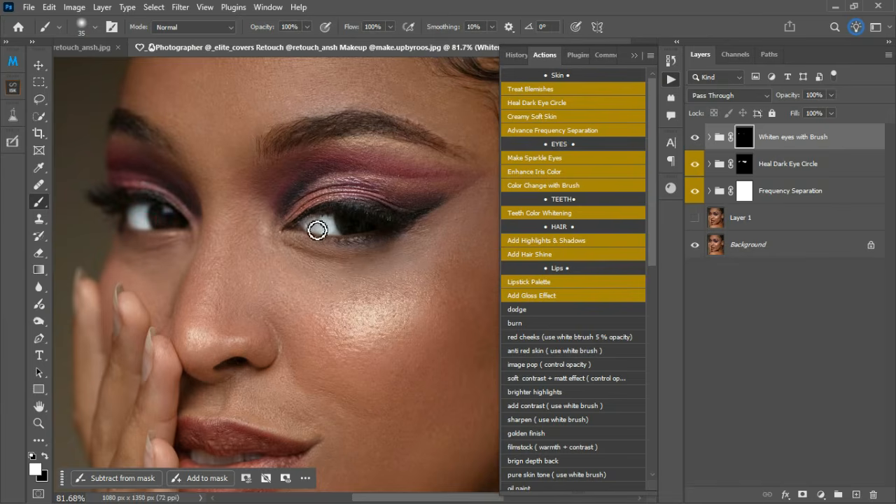
scroll(310, 310, down, 4)
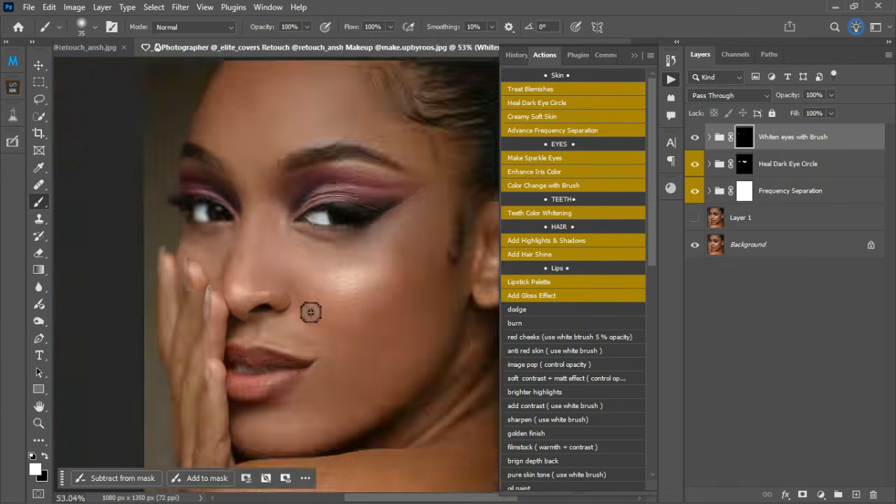
scroll(277, 302, up, 2)
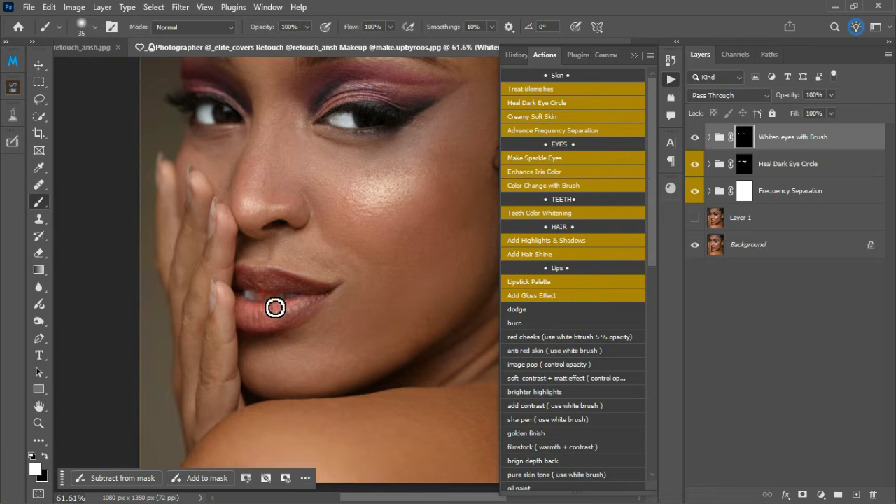
scroll(329, 330, down, 3)
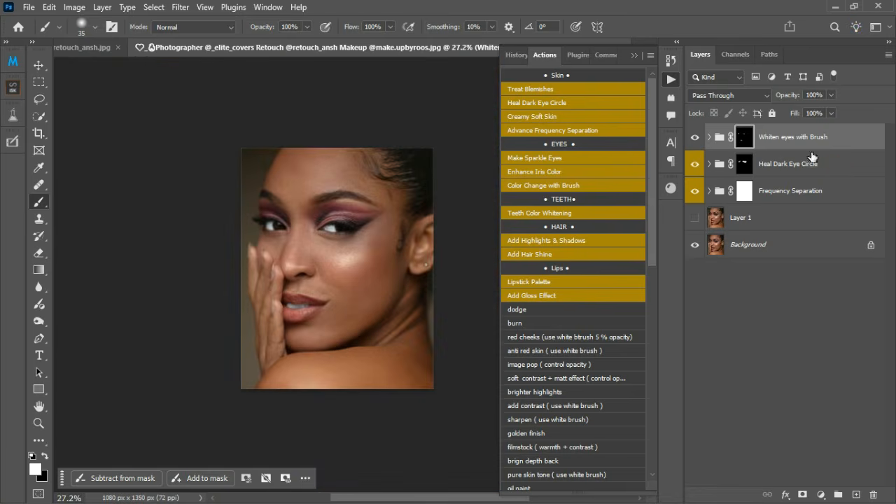
Add a Hue/Saturation adjustment layer directly above the Heal Dark Eye Circle group
click(837, 166)
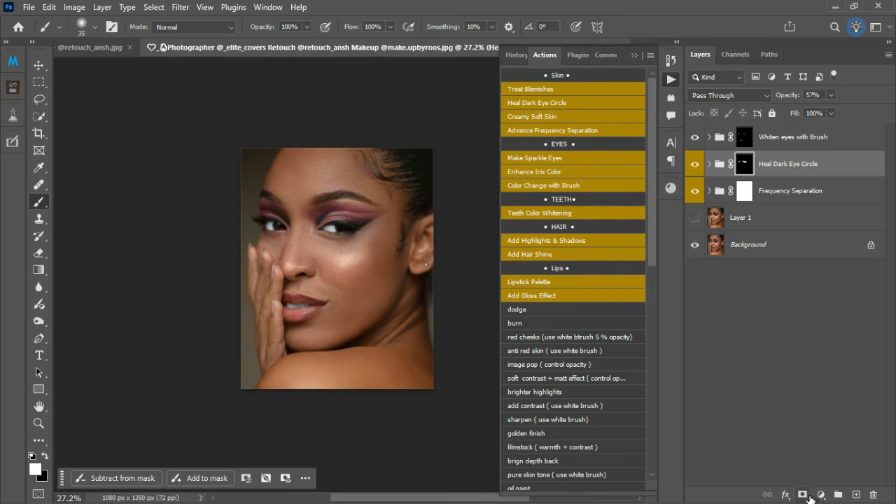
click(821, 494)
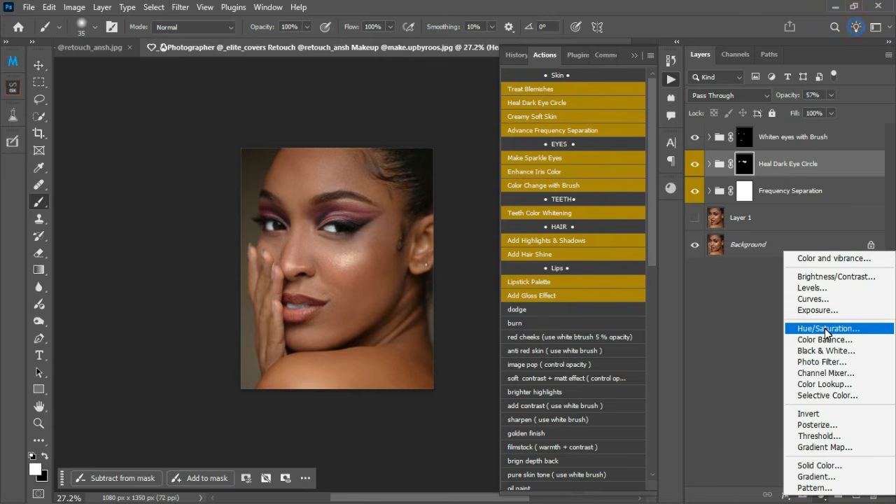
click(826, 329)
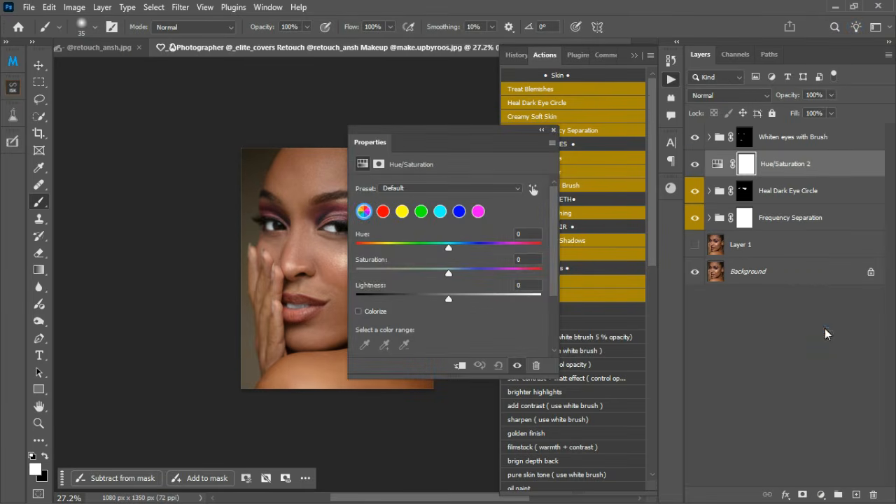
Set the Hue/Saturation layer's blend mode to Screen and its opacity to 29%
click(736, 93)
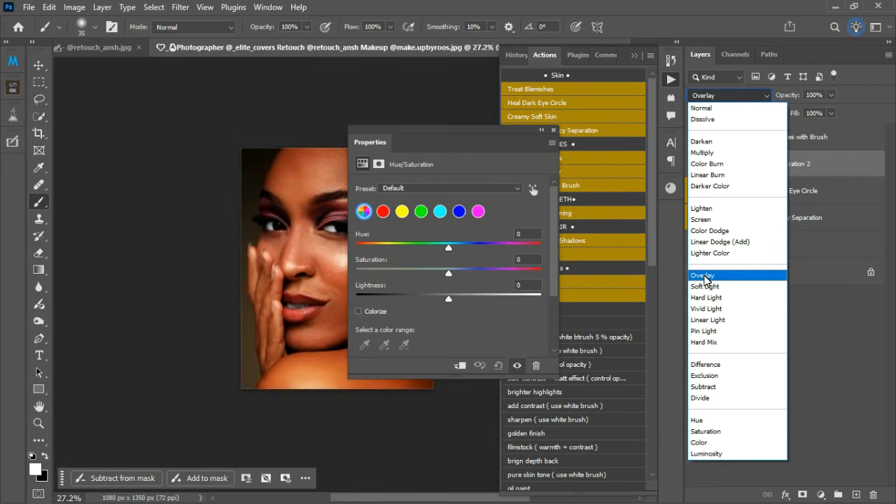
click(701, 219)
click(541, 130)
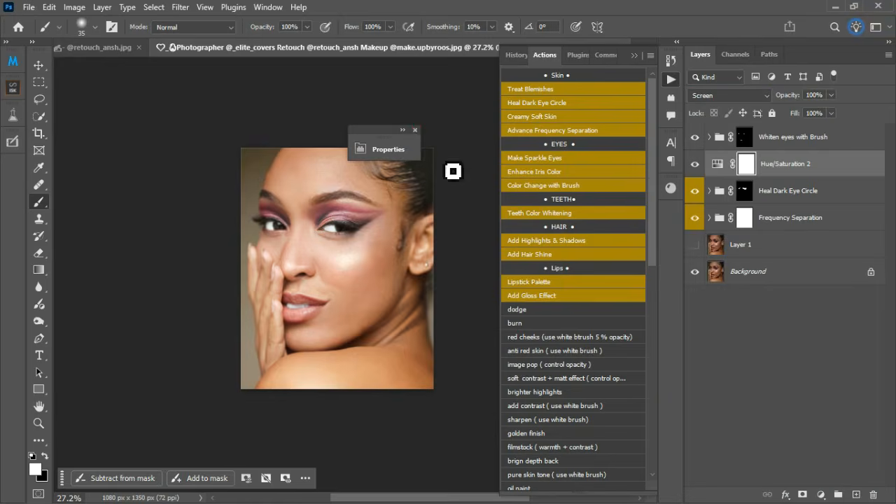
click(420, 127)
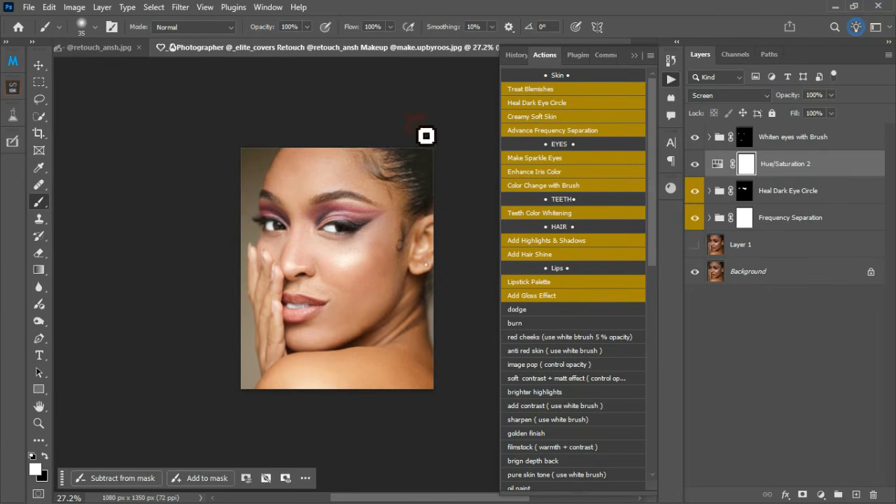
click(831, 95)
drag(831, 110, 778, 112)
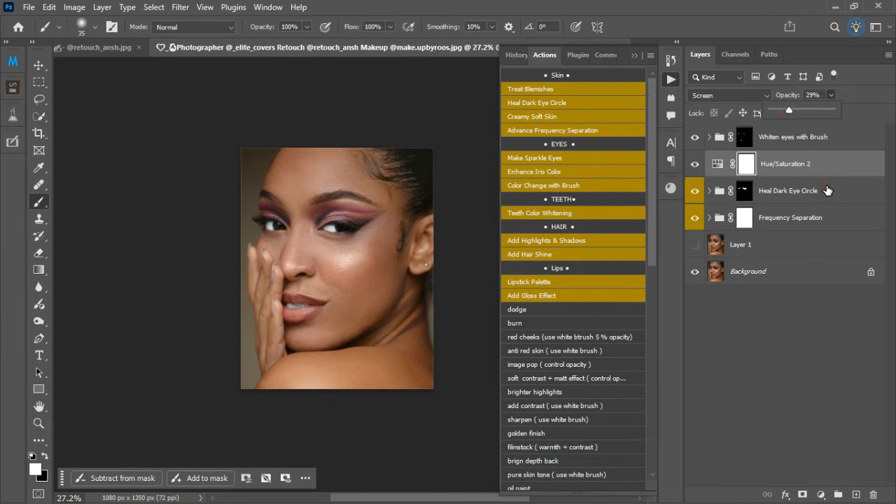
Add a Curves adjustment layer with slightly raised midtones above the Heal Dark Eye Circle group, and hide the Hue/Saturation 2 layer
click(827, 191)
click(821, 494)
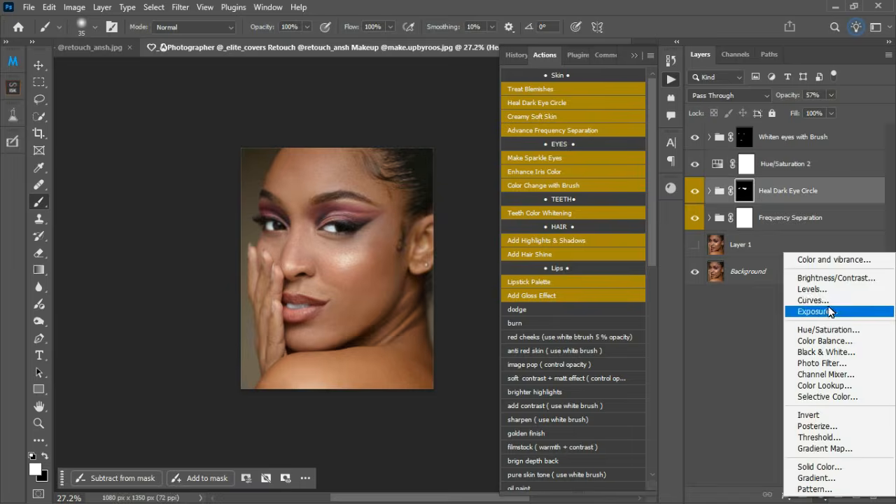
click(824, 301)
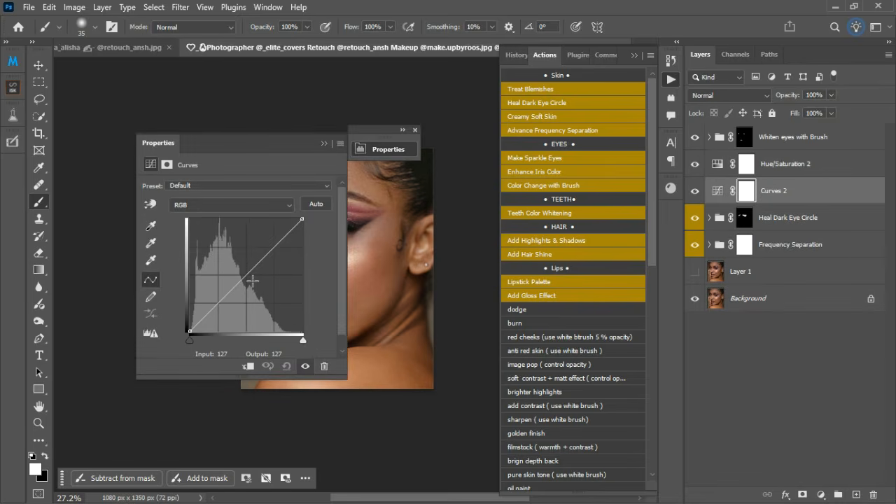
drag(249, 275, 244, 269)
click(388, 151)
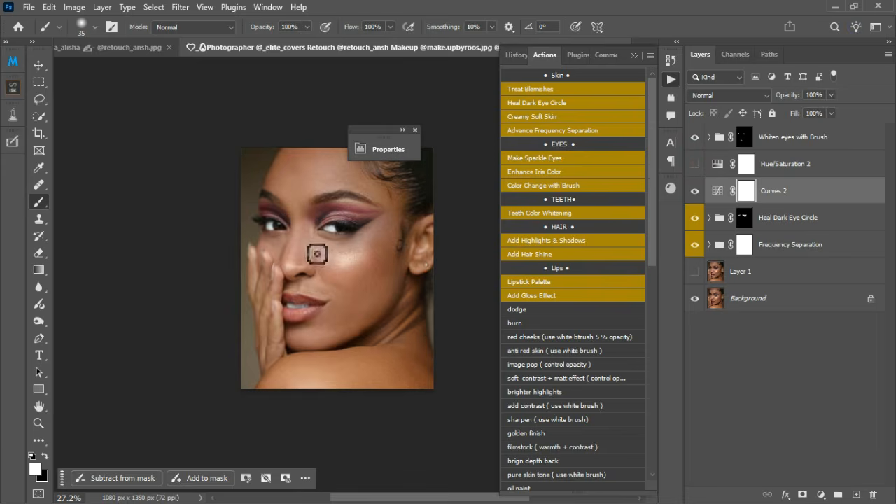
scroll(317, 255, up, 3)
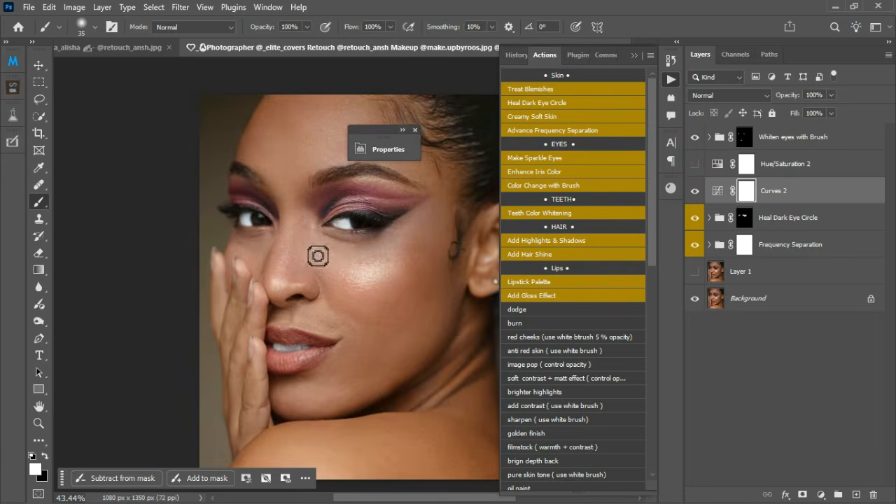
click(414, 131)
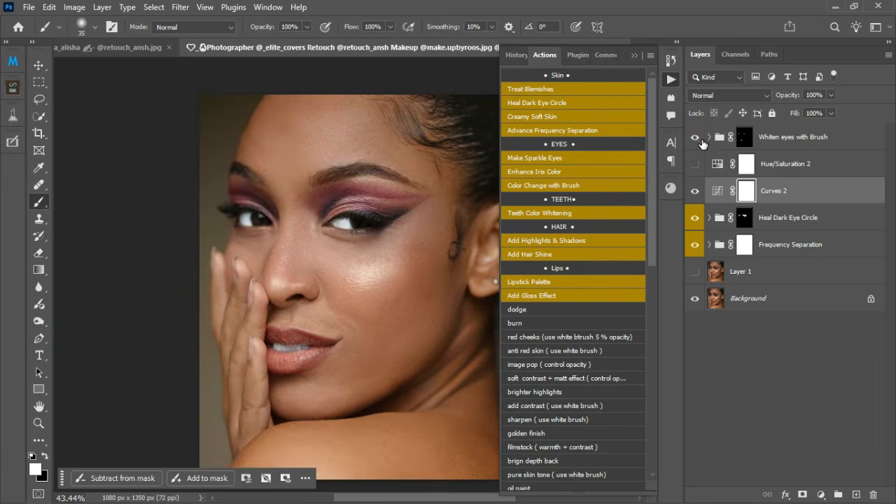
Lower the opacity of the Whiten eyes with Brush group to 64%
click(875, 145)
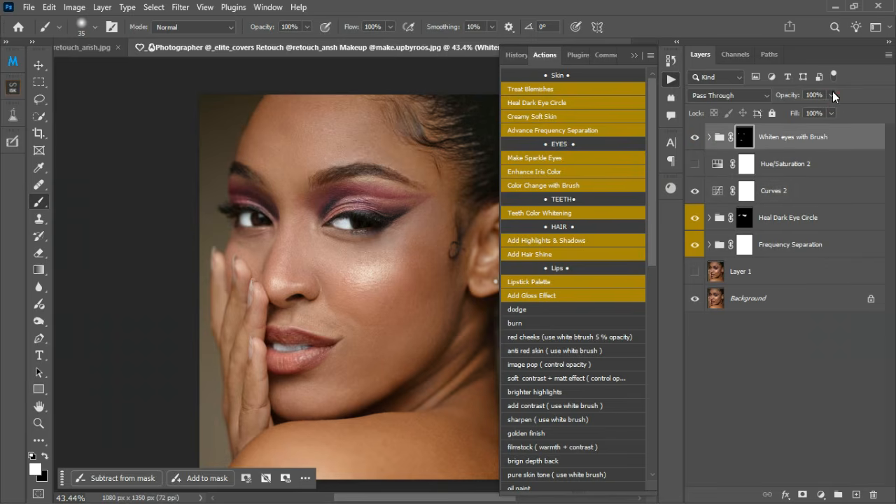
click(831, 95)
drag(815, 110, 810, 109)
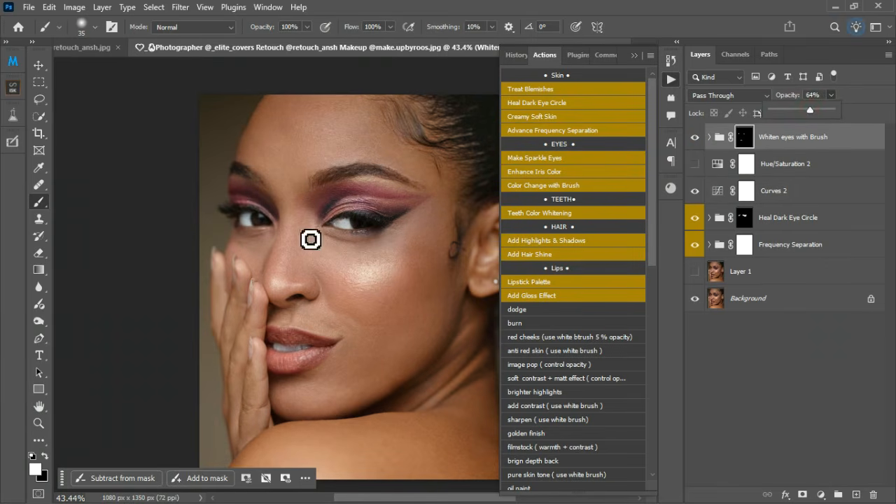
scroll(240, 254, down, 3)
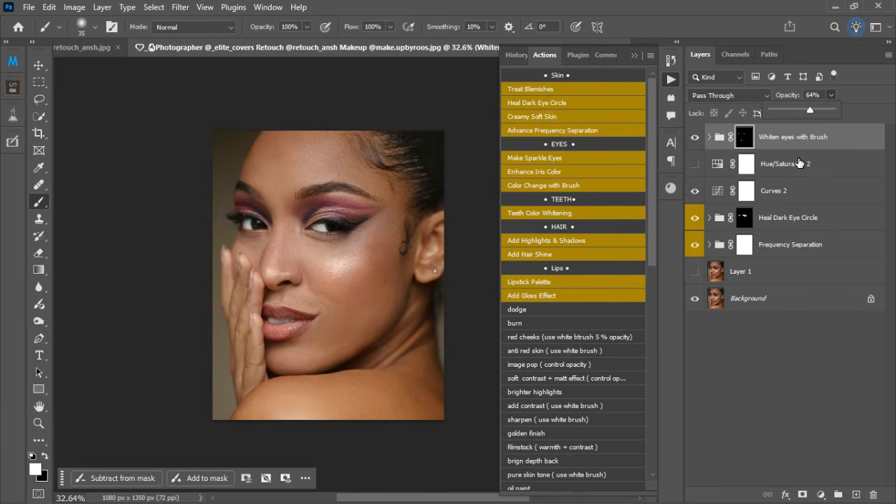
Stamp all visible layers into a new merged layer above the Whiten eyes with Brush group
key(ctrl+shift+alt+e)
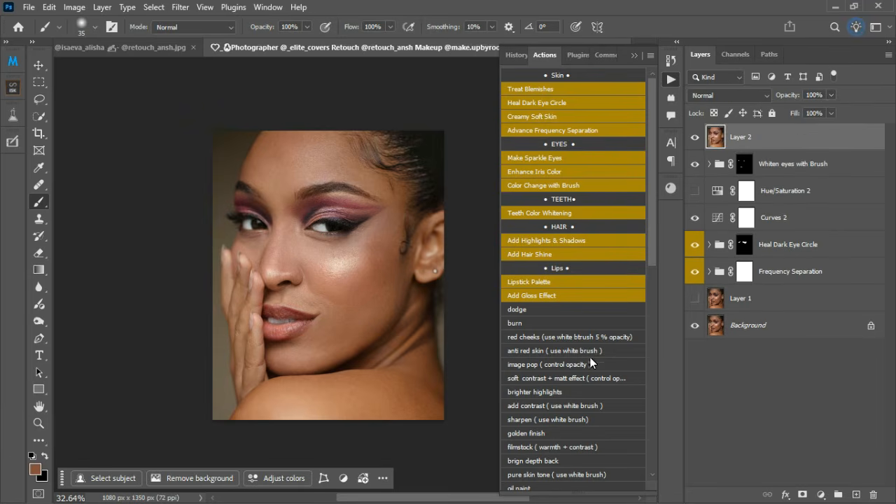
scroll(585, 389, down, 5)
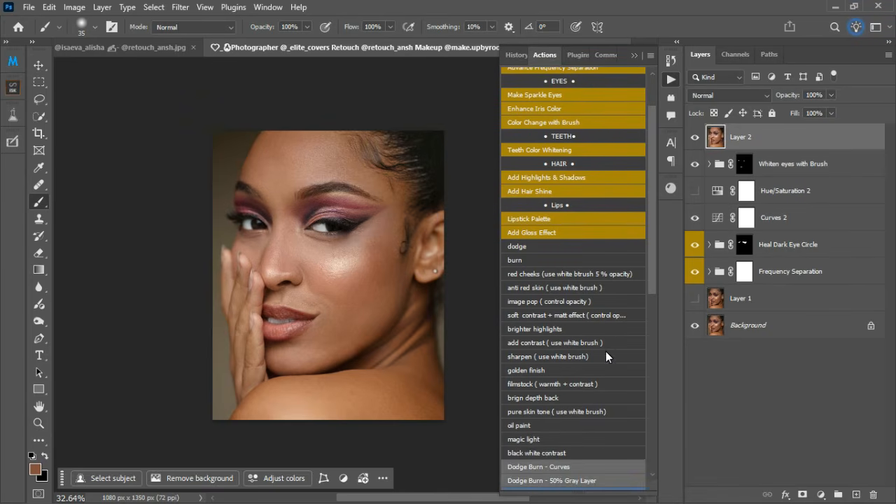
scroll(606, 357, up, 1)
scroll(598, 359, down, 5)
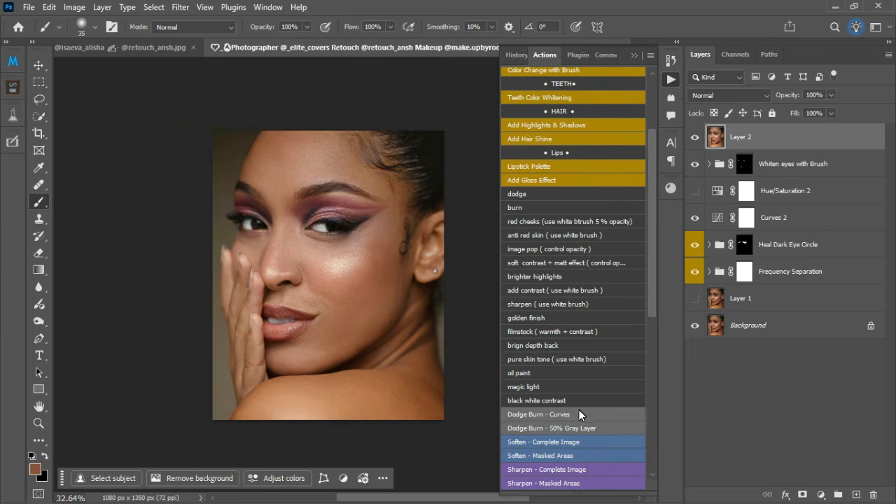
scroll(586, 424, down, 2)
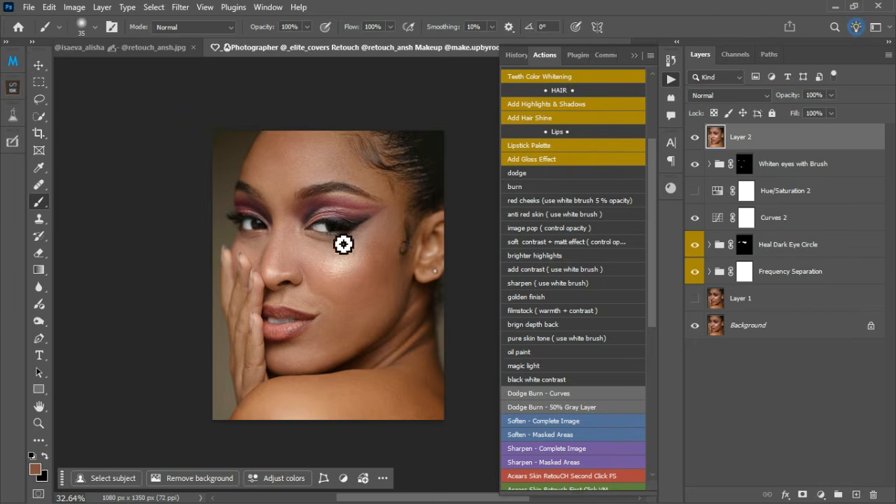
Add a Solid Color fill layer above Layer 2 with a gray of R 80, G 80, B 80
click(821, 495)
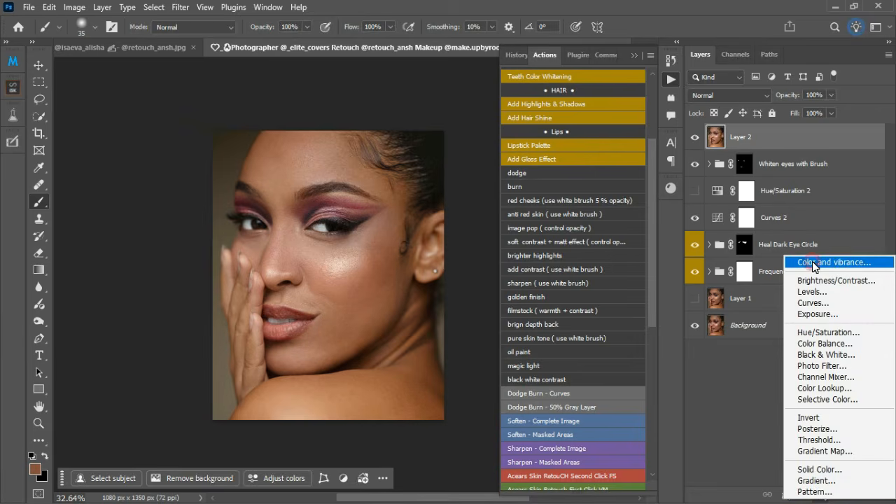
click(819, 469)
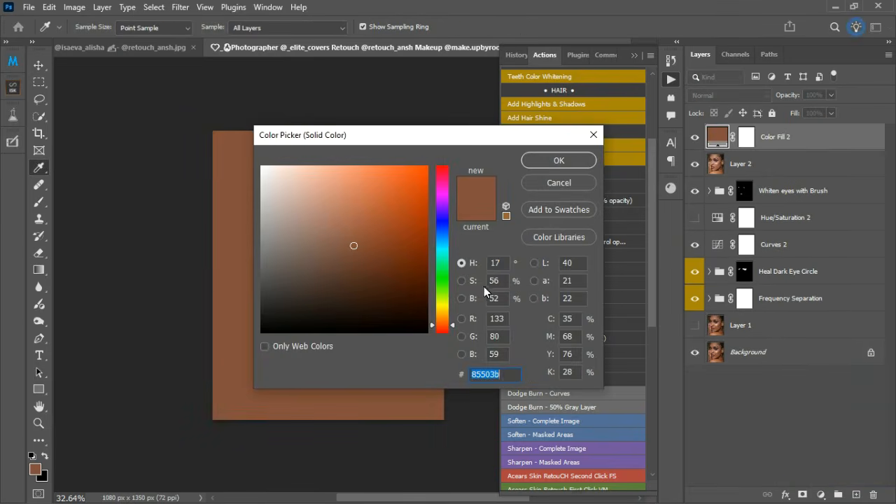
click(491, 319)
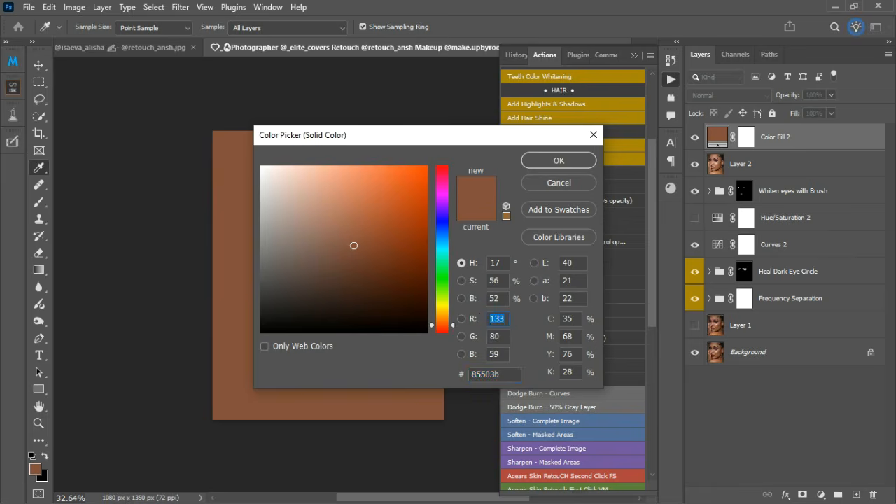
text(80)
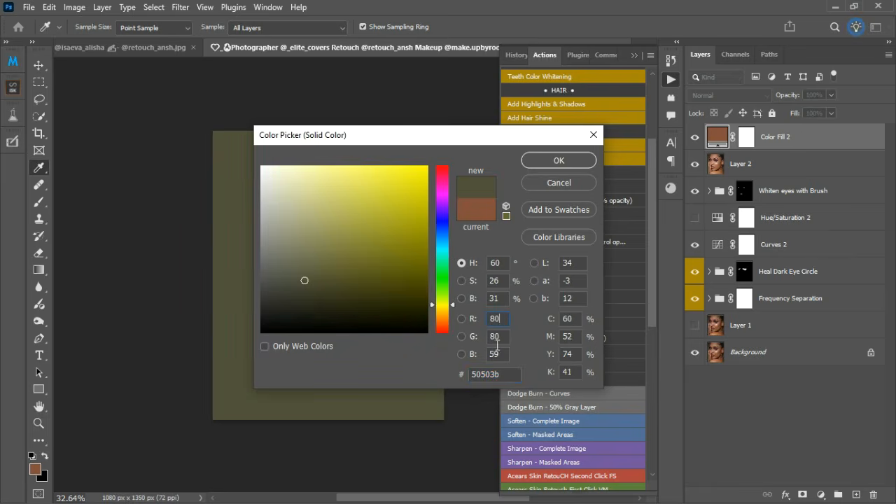
click(485, 355)
text(80)
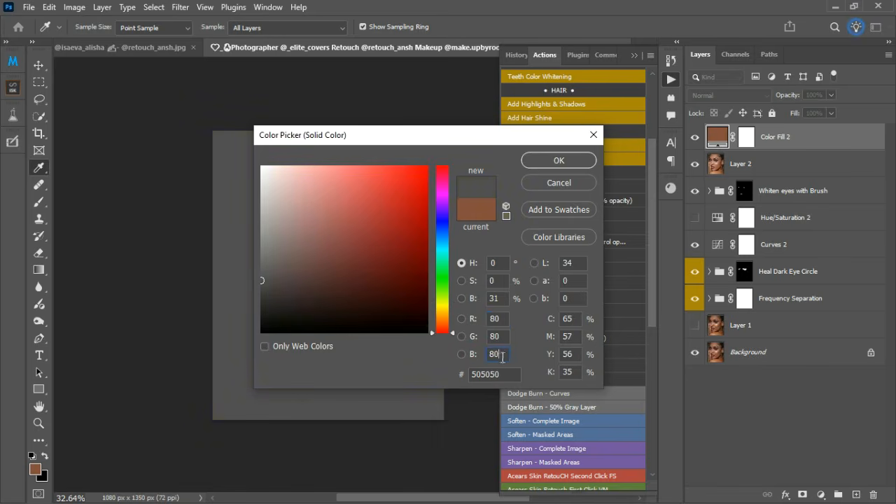
click(558, 160)
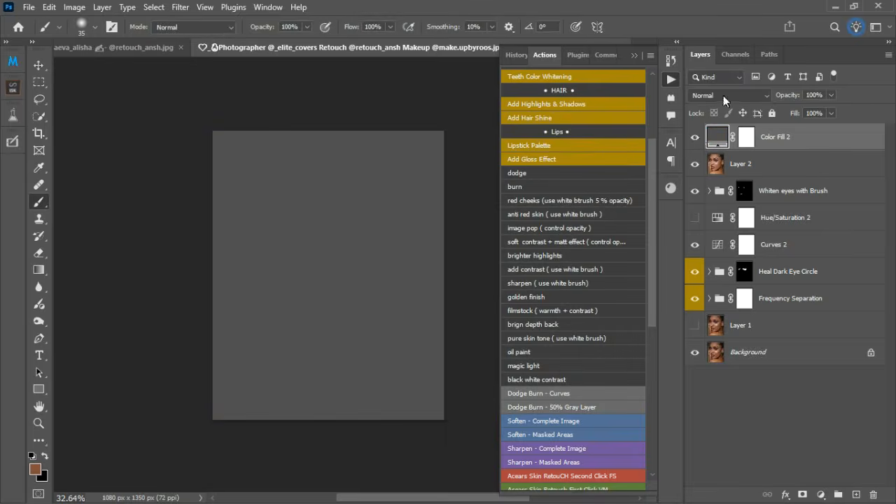
Set the gray color fill layer's blend mode to Color for a black-and-white view of the portrait
click(724, 95)
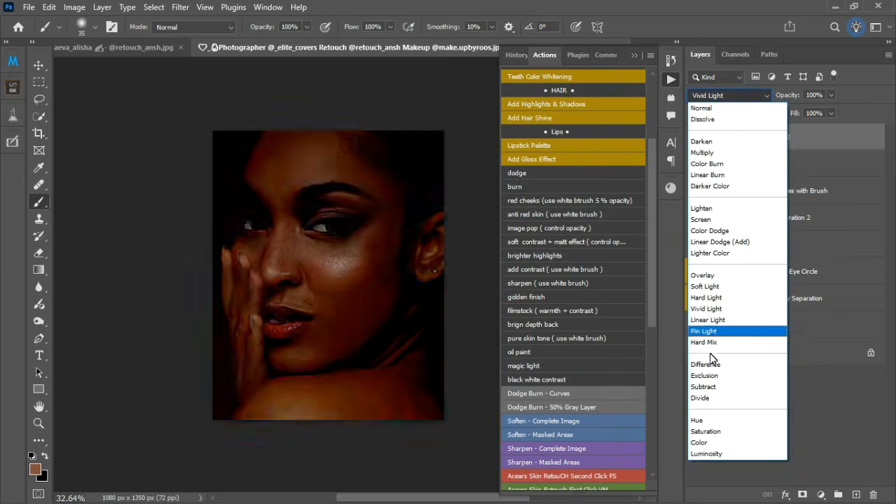
click(698, 442)
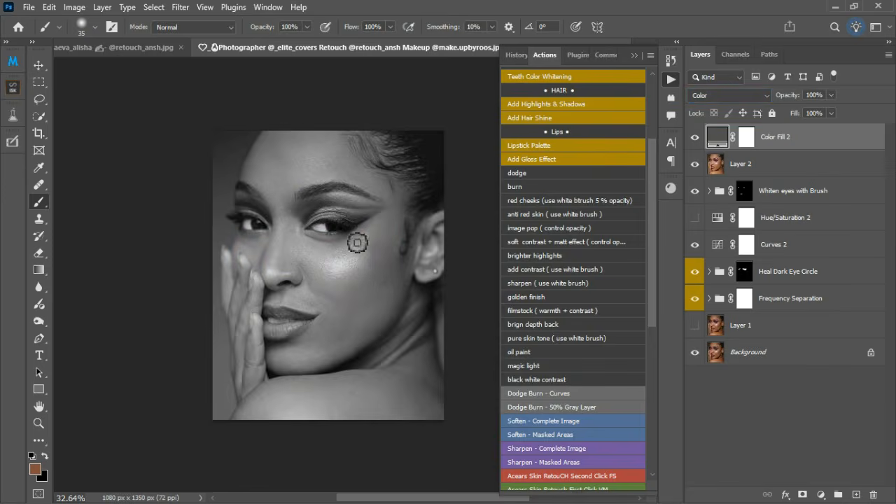
scroll(357, 242, up, 2)
scroll(358, 245, up, 3)
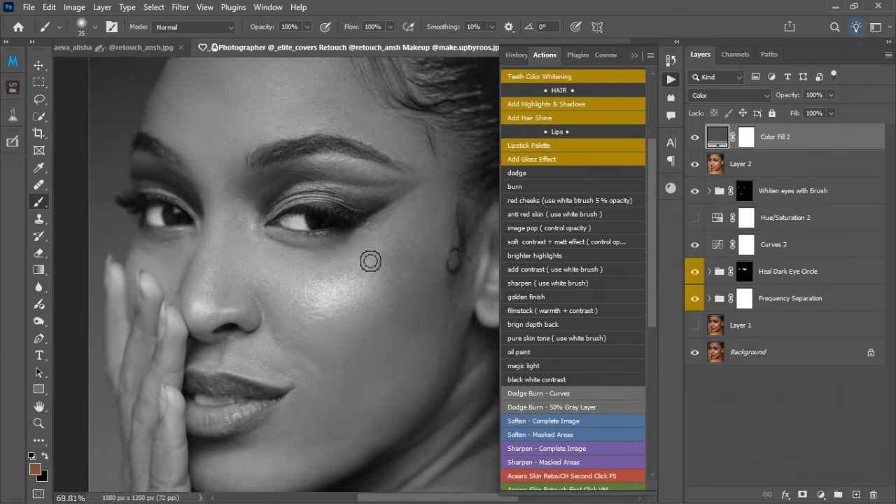
scroll(370, 263, down, 1)
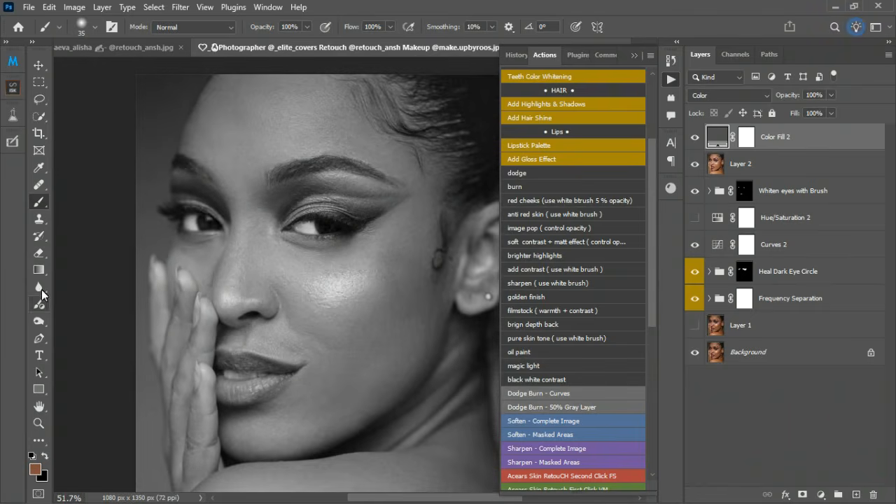
Run the Dodge Burn - Curves action on Layer 2 to add a Dodge and Burn group beneath the gray fill layer
click(798, 166)
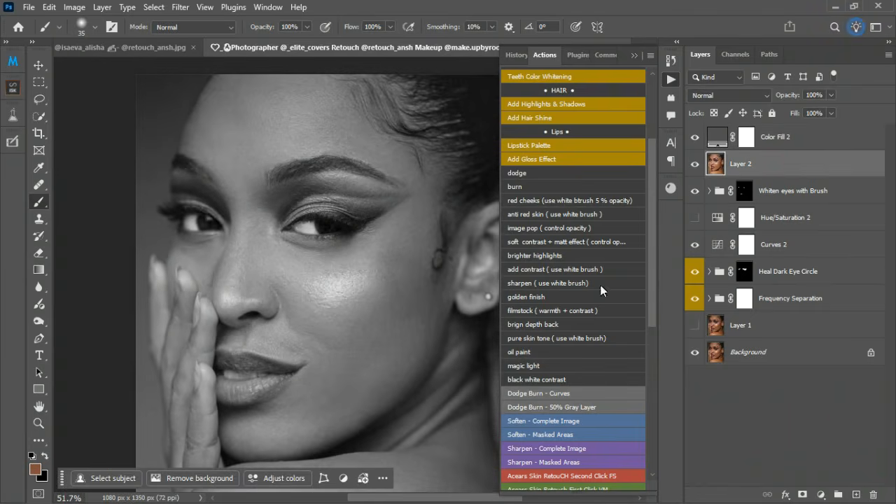
scroll(600, 363, down, 3)
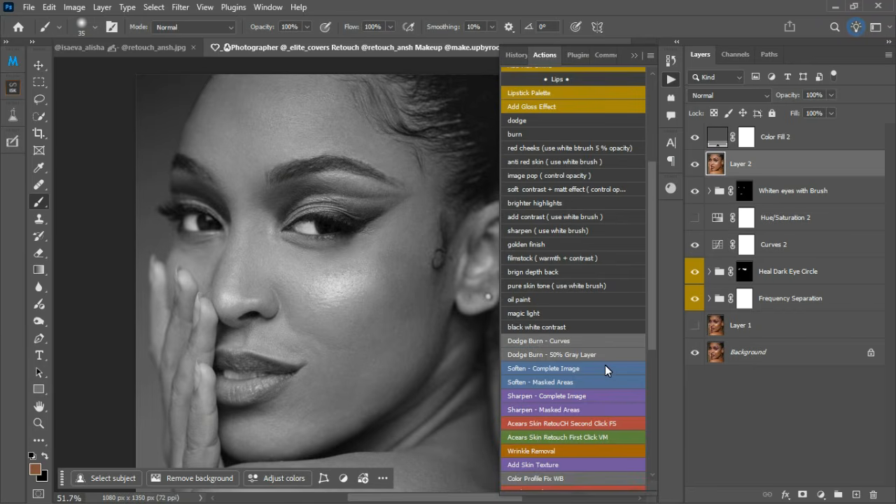
click(523, 341)
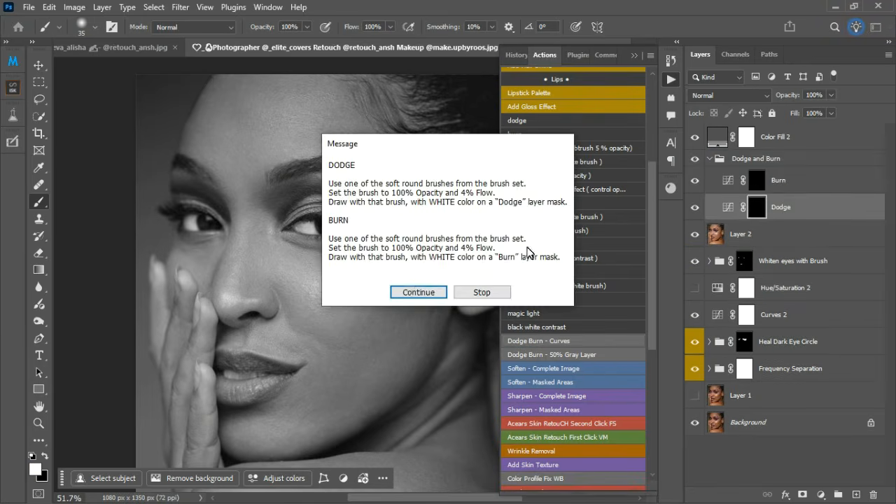
click(413, 293)
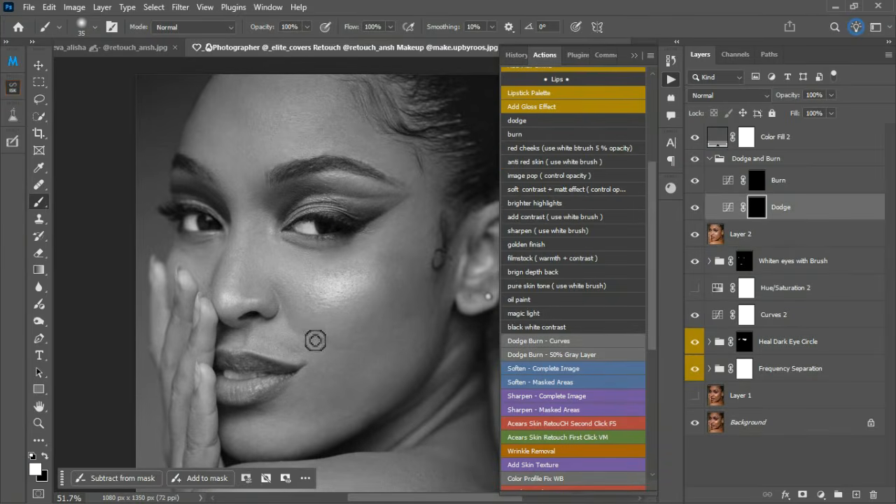
Set the brush flow to 12% and paint white on the Dodge mask over the cheek beside the mouth corner
scroll(308, 340, up, 3)
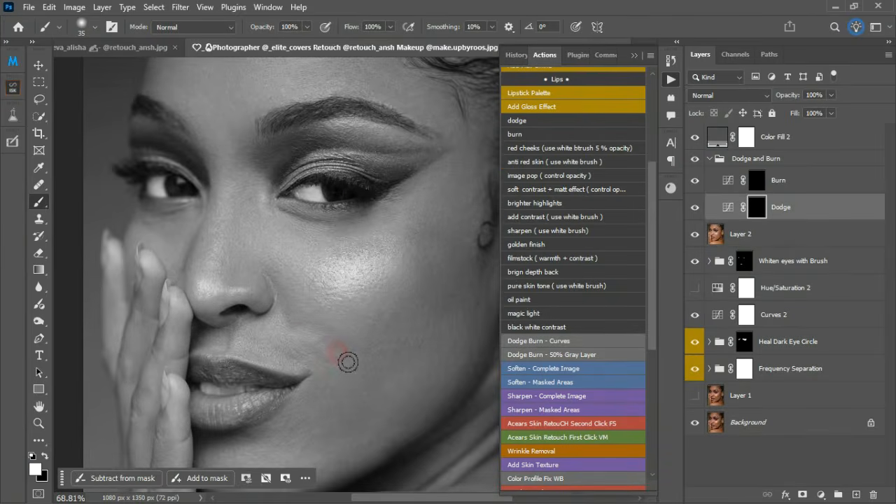
drag(347, 362, 350, 369)
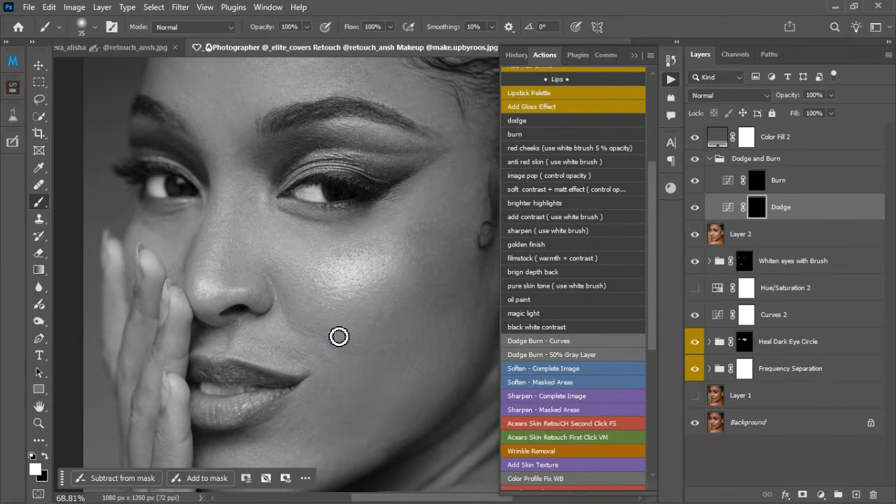
click(390, 26)
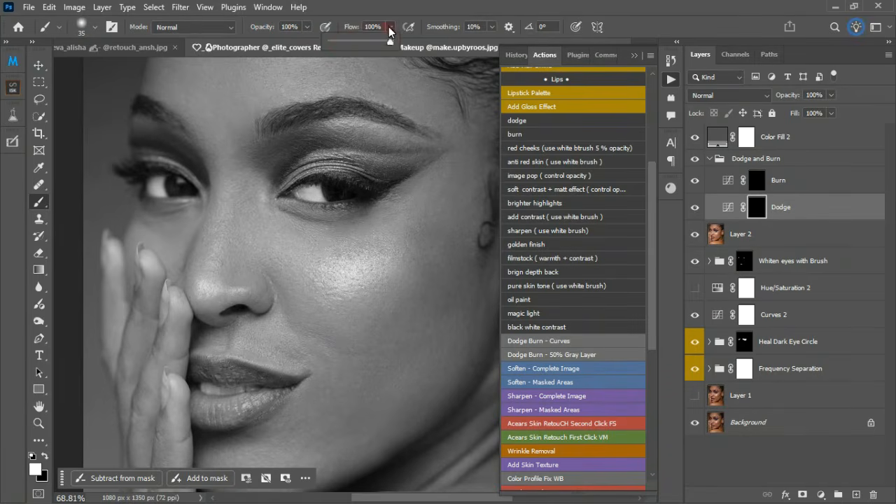
drag(392, 42, 336, 47)
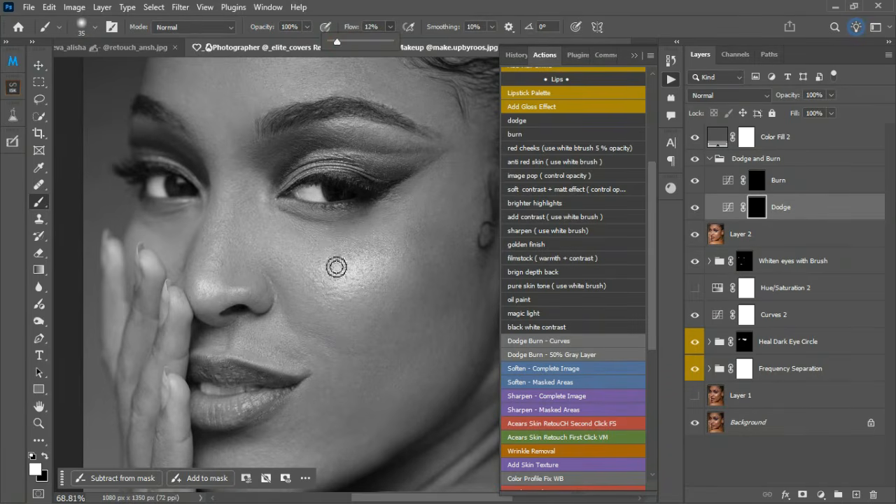
mouse_move(315, 346)
mouse_down()
mouse_move(340, 364)
mouse_move(339, 352)
mouse_move(310, 343)
mouse_move(348, 352)
mouse_up()
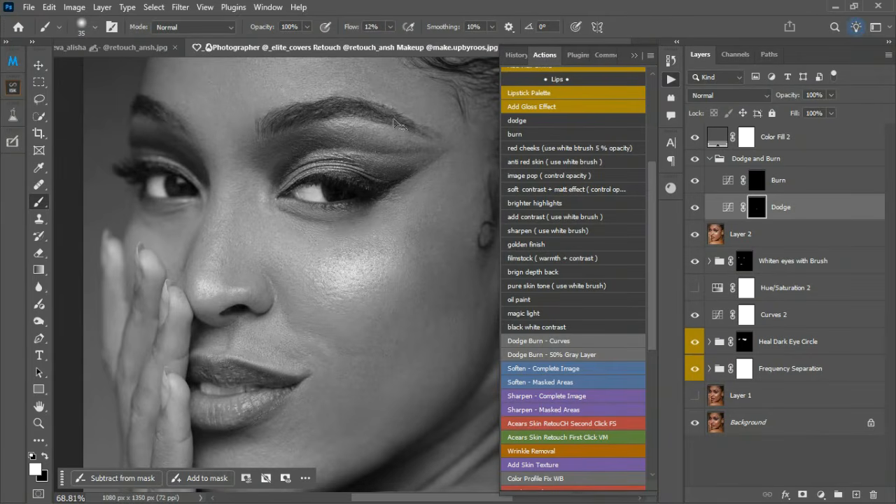
Set the brush flow to 4% and paint white on the Dodge mask over the cheek beside the mouth corner and under the eye
click(390, 25)
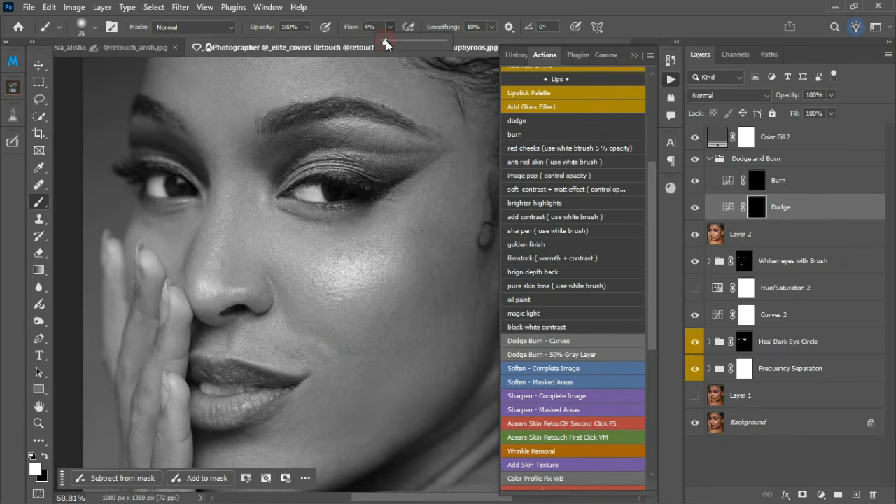
mouse_move(323, 340)
mouse_down()
mouse_move(345, 359)
mouse_move(343, 380)
mouse_move(292, 364)
mouse_move(324, 382)
mouse_up()
drag(279, 208, 315, 231)
scroll(269, 253, down, 3)
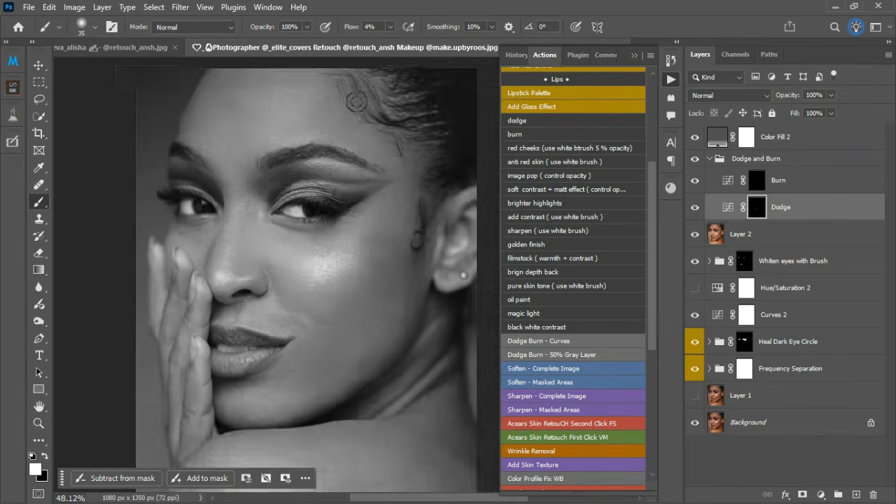
Paint white on the Dodge mask over the forehead above the outer brow and beside the nose bridge, and hide the gray fill layer
scroll(355, 101, up, 3)
mouse_move(332, 150)
mouse_down()
mouse_move(369, 176)
mouse_move(340, 149)
mouse_move(312, 151)
mouse_move(329, 119)
mouse_move(317, 134)
mouse_move(317, 116)
mouse_move(307, 127)
mouse_move(322, 108)
mouse_move(354, 124)
mouse_up()
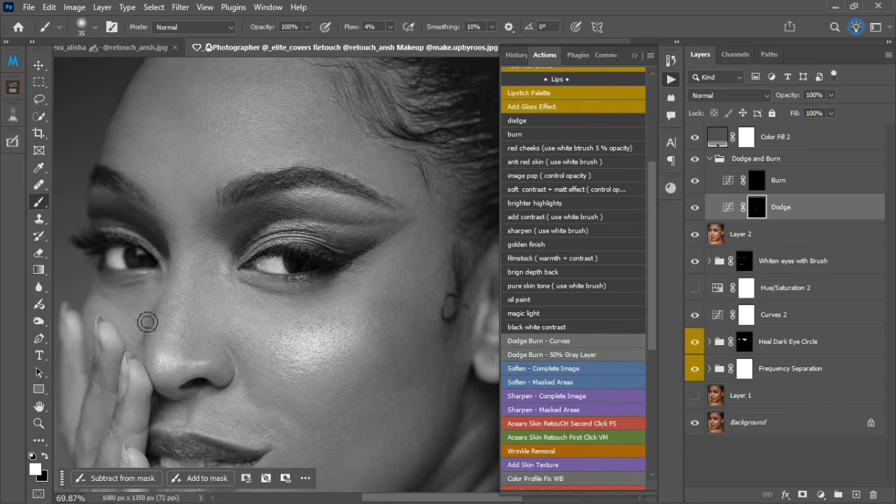
mouse_move(147, 322)
mouse_down()
mouse_move(114, 305)
mouse_move(141, 309)
mouse_move(140, 301)
mouse_move(163, 289)
mouse_move(167, 303)
mouse_move(151, 335)
mouse_move(159, 344)
mouse_move(175, 302)
mouse_up()
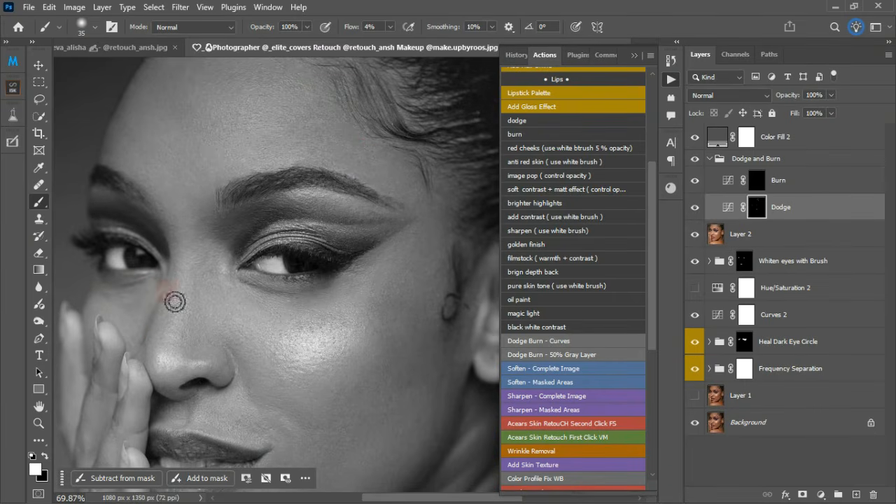
scroll(236, 248, down, 3)
scroll(215, 198, up, 1)
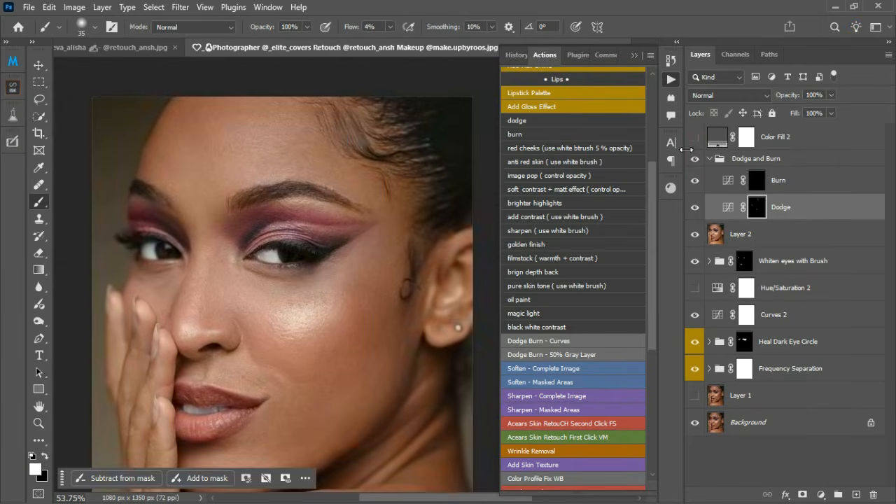
Run the add contrast action on the Dodge and Burn group, move the new curves layer above the group and collapse the group
scroll(394, 221, down, 3)
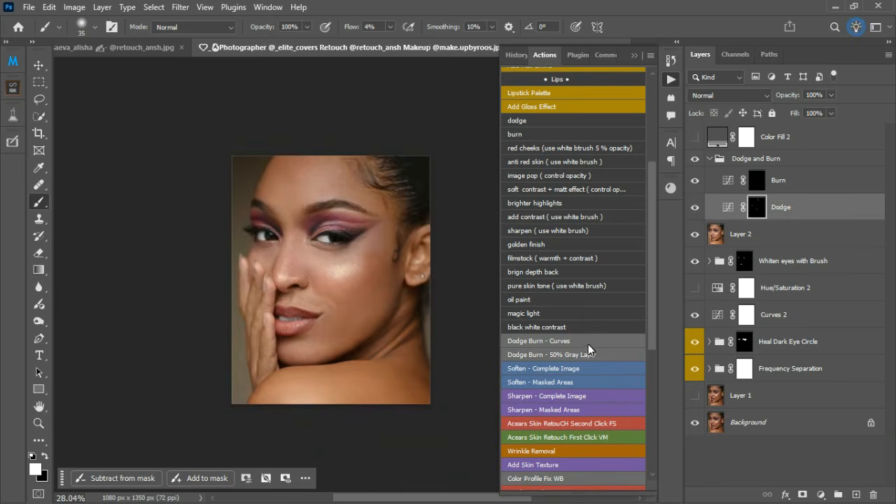
scroll(578, 398, down, 3)
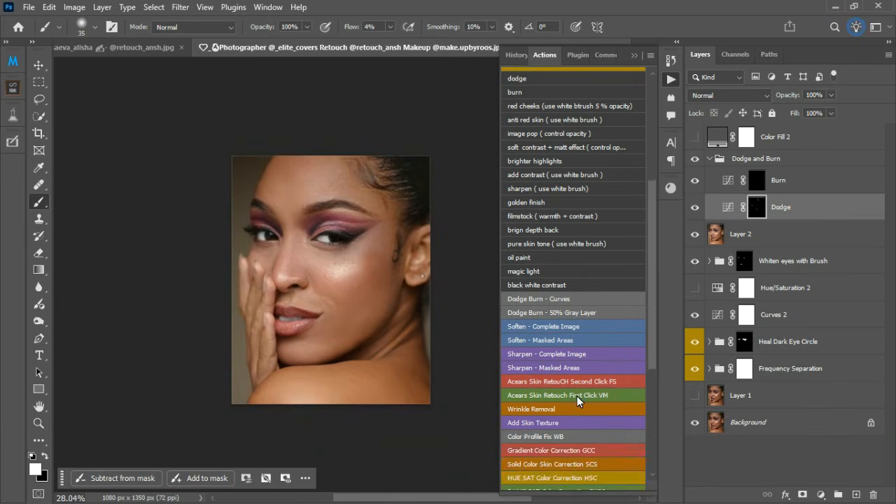
scroll(577, 395, up, 4)
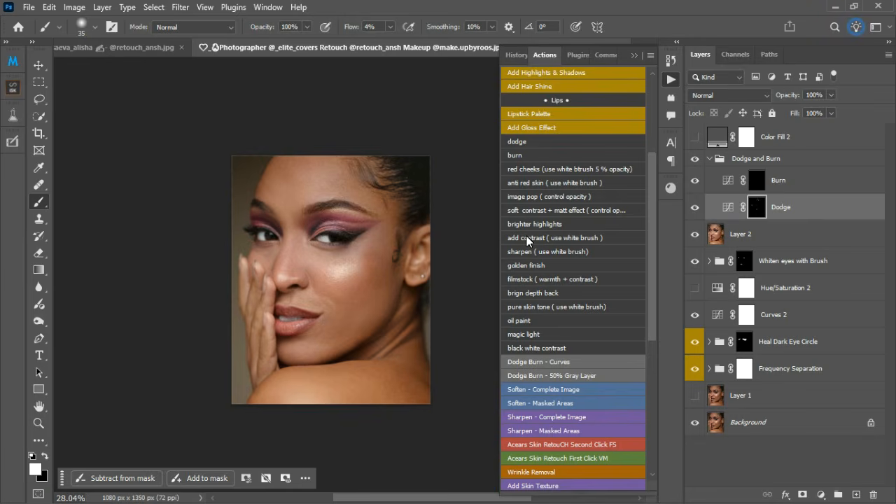
click(847, 161)
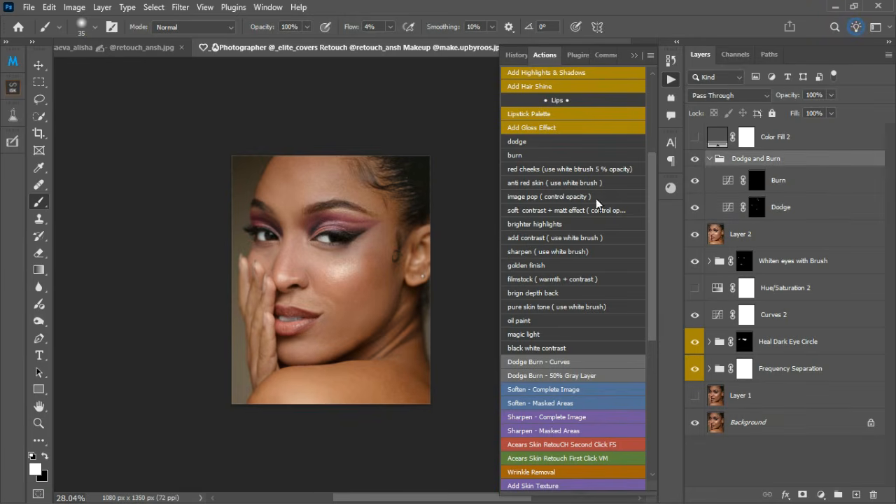
click(530, 237)
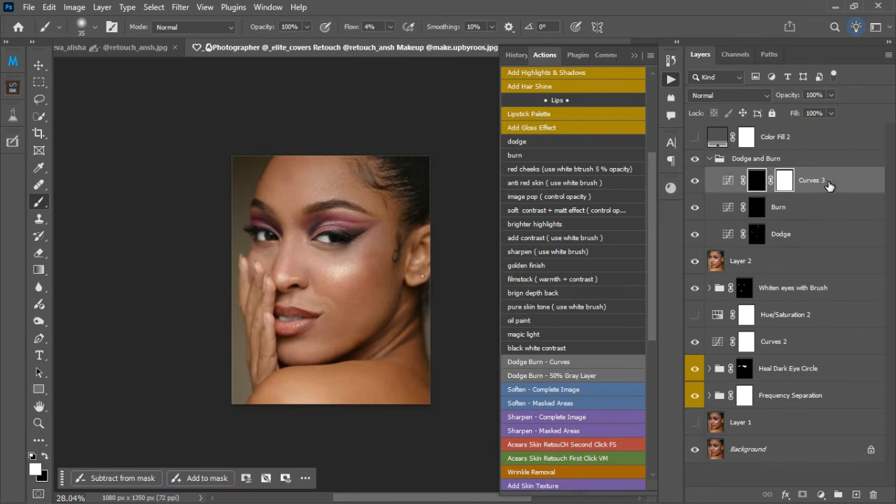
mouse_move(831, 184)
mouse_down()
mouse_move(832, 154)
mouse_move(741, 148)
mouse_up()
click(708, 185)
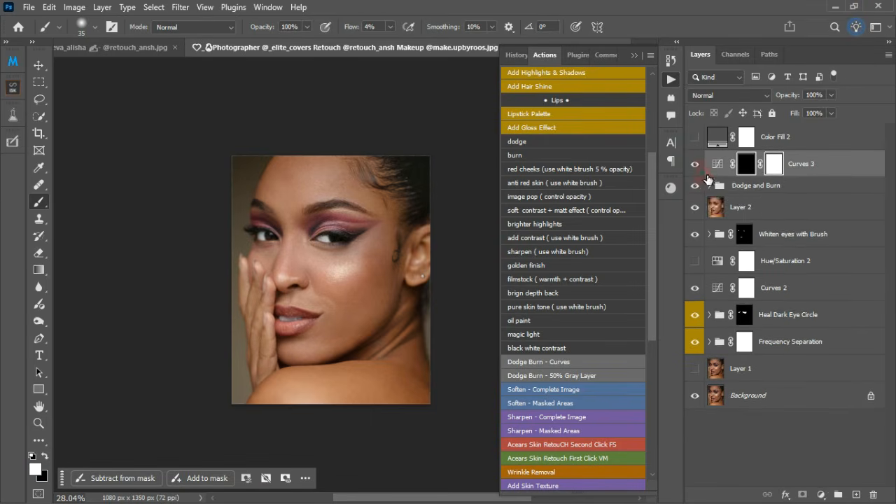
Disable the black mask on Curves 3, set the layer's opacity to 13% and compare the image with and without it
click(696, 165)
shift+click(752, 172)
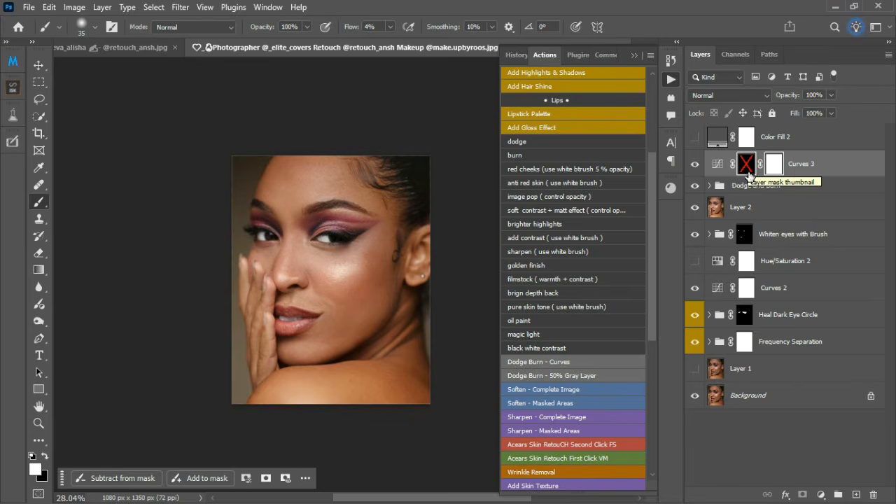
click(831, 96)
drag(832, 113, 789, 115)
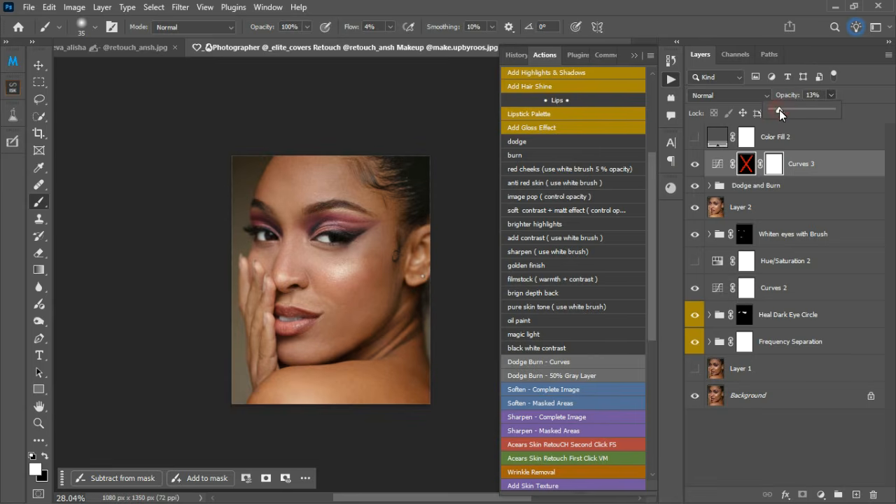
click(701, 167)
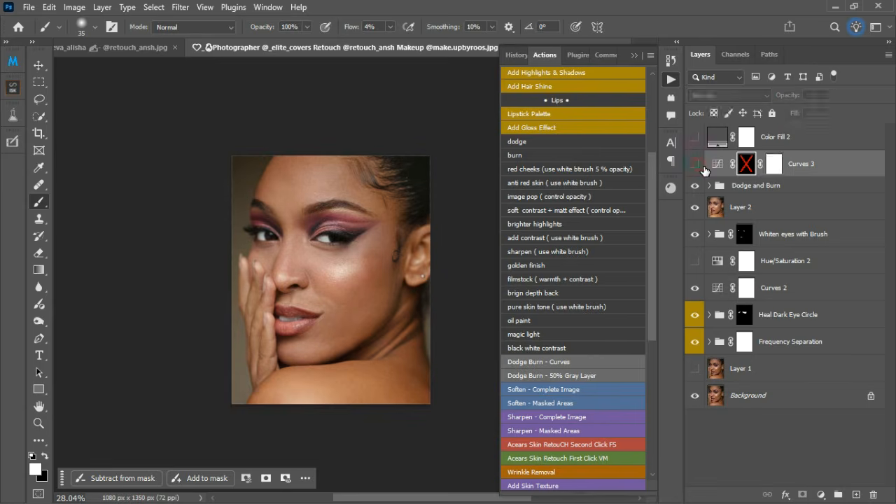
click(701, 167)
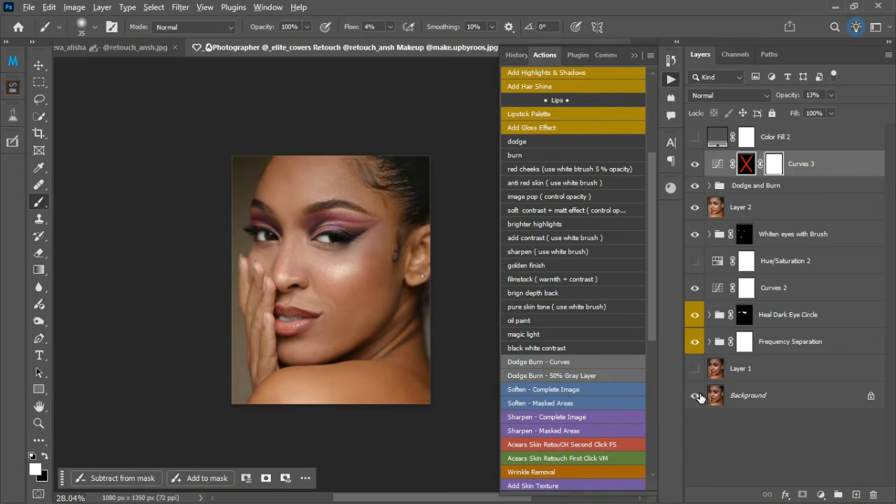
Compare the retouch with the original Background, and review earlier stages by hiding Dodge and Burn, Curves 3, Layer 2 and Curves 2
alt+click(696, 396)
alt+click(696, 396)
click(695, 186)
click(695, 165)
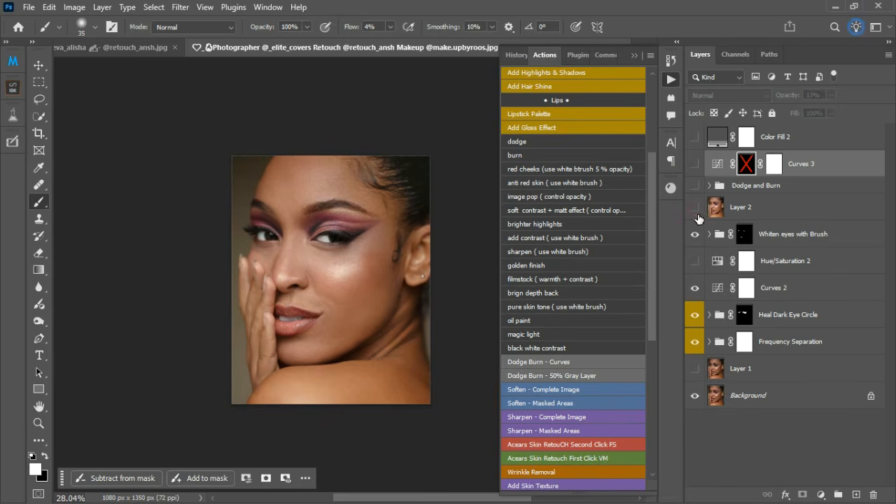
click(695, 288)
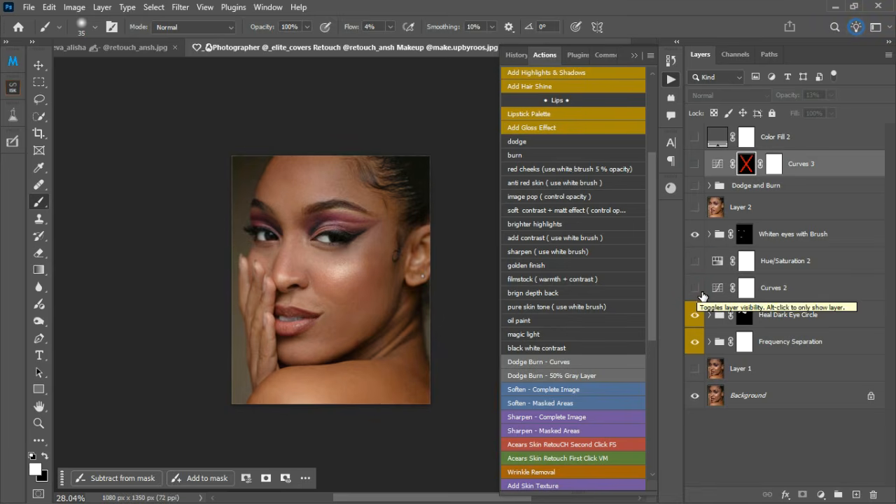
scroll(358, 235, up, 2)
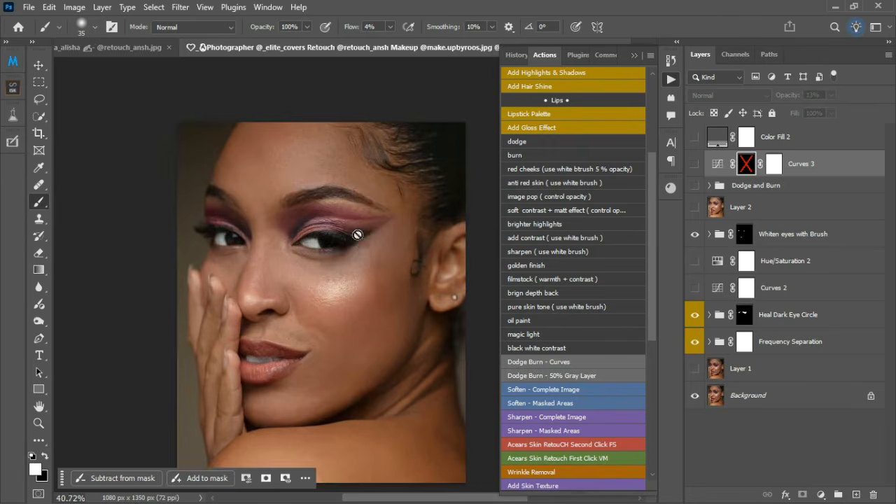
scroll(357, 234, down, 1)
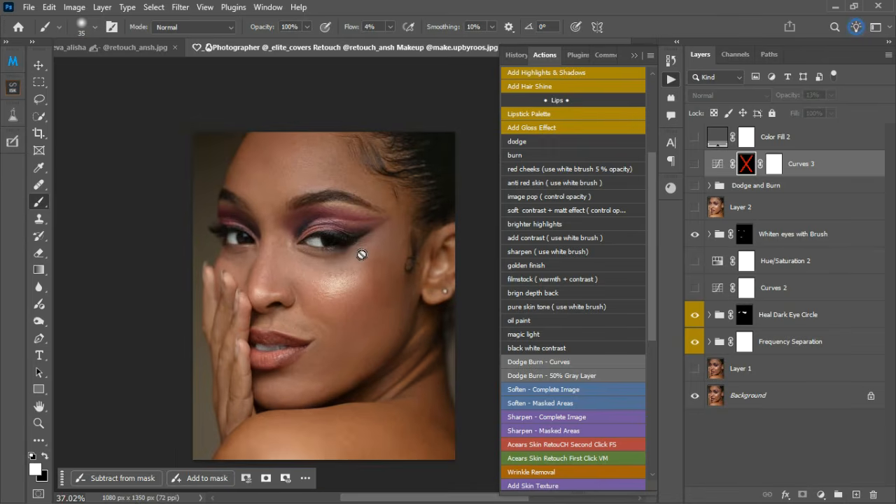